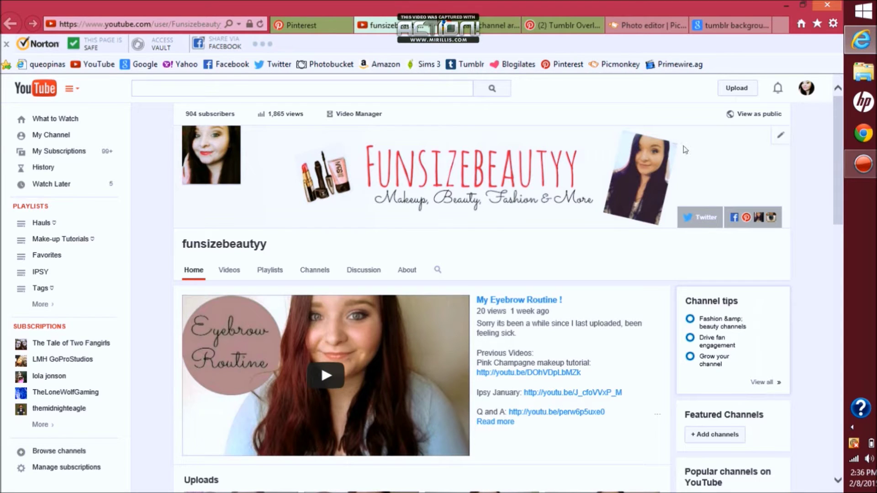
Open YouTube's Channel art upload dialog from the banner's edit options.
left_click(780, 138)
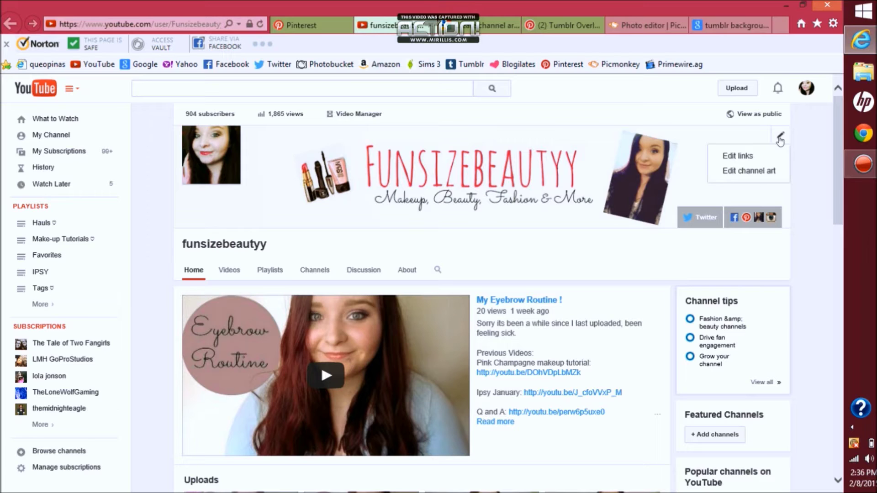
left_click(752, 171)
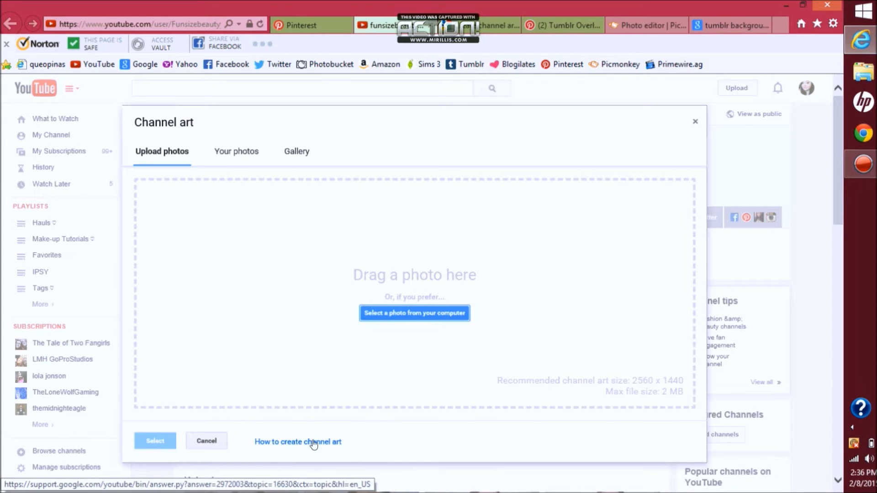
Review YouTube Help's 2560 x 1440 px channel art size guidelines.
left_click(466, 32)
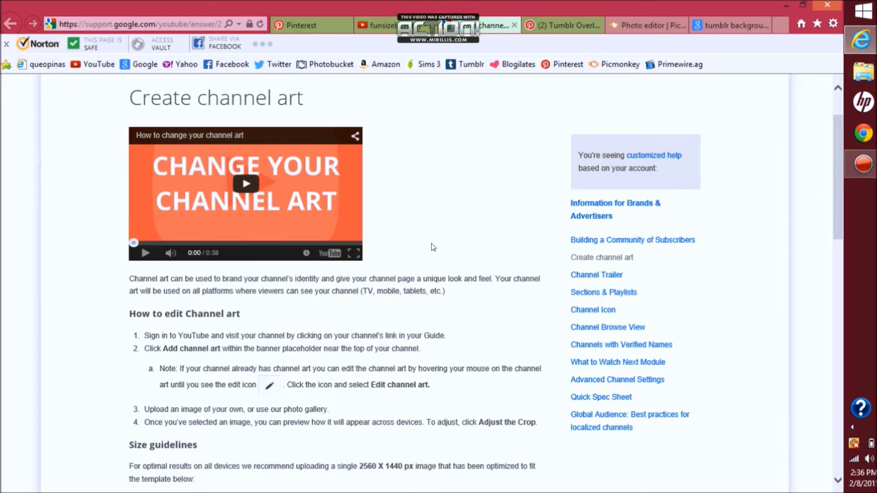
scroll(431, 246, "down", 5)
scroll(431, 246, "down", 1)
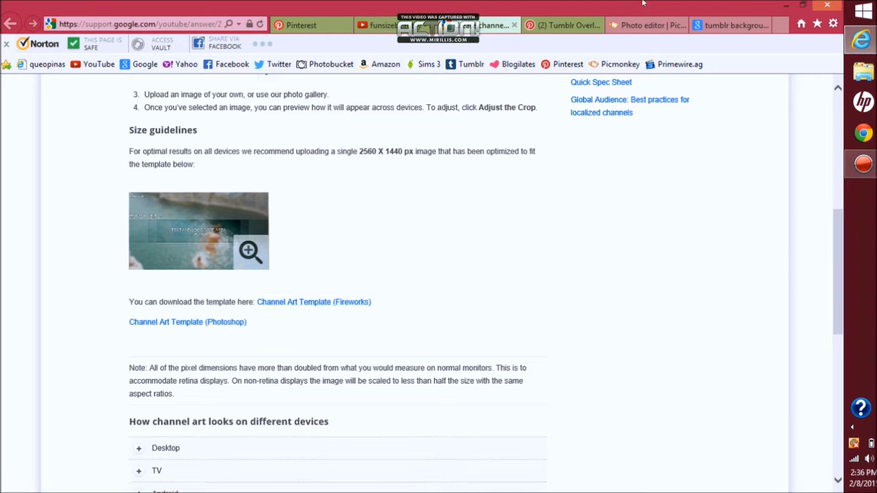
left_click(715, 26)
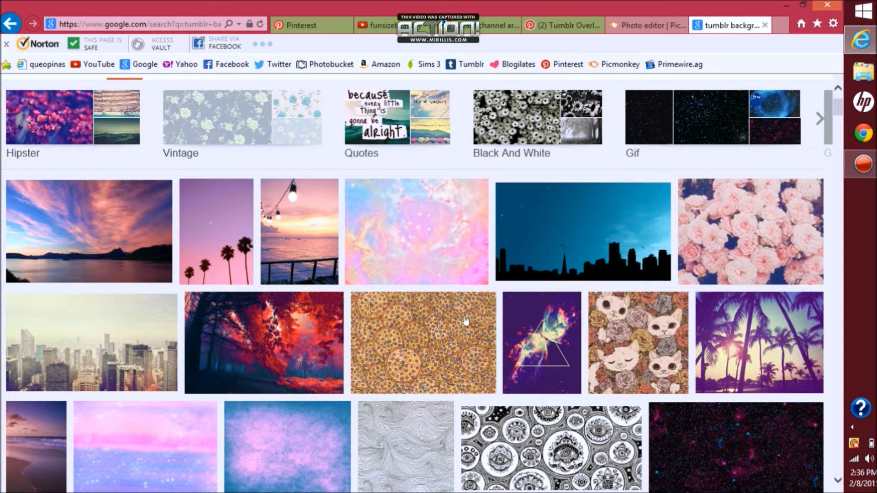
Scroll through the Google Images tumblr background results for ideas.
scroll(543, 359, "down", 5)
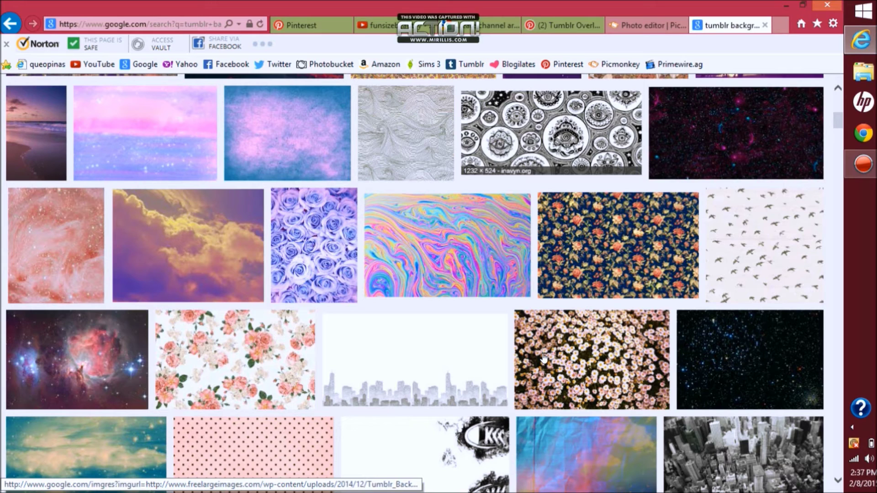
scroll(543, 359, "down", 1)
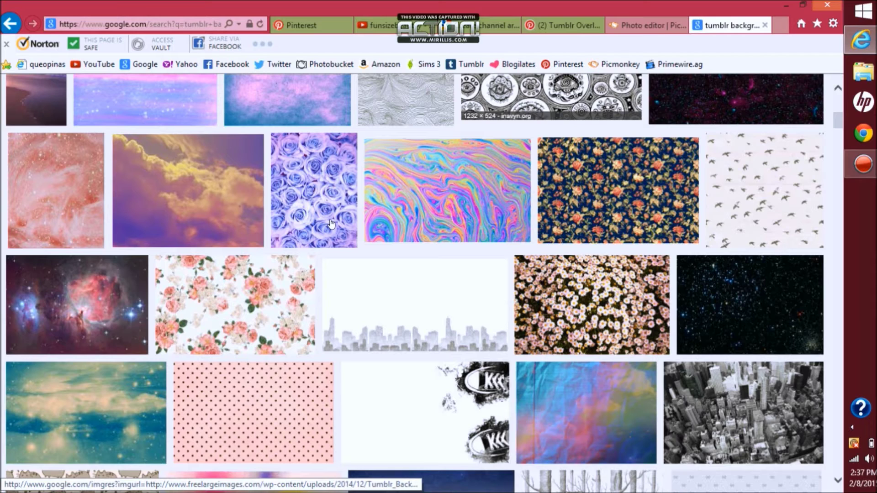
scroll(542, 323, "down", 1)
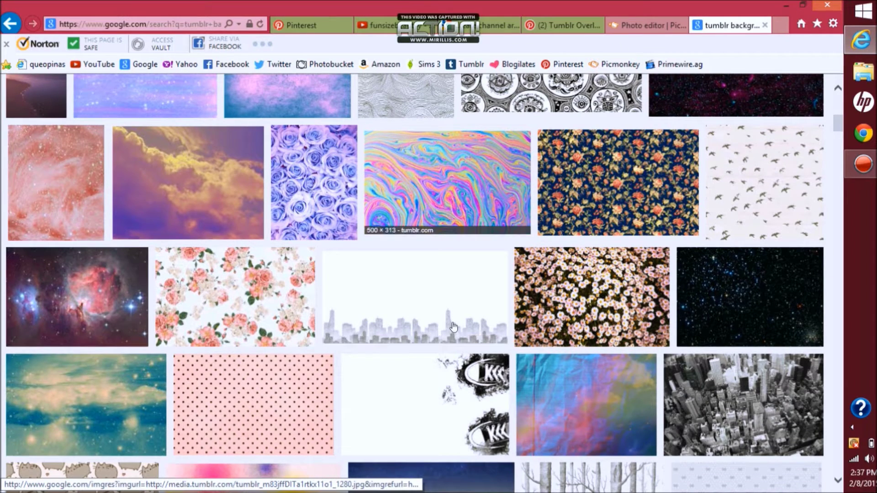
scroll(457, 338, "up", 5)
scroll(462, 355, "up", 1)
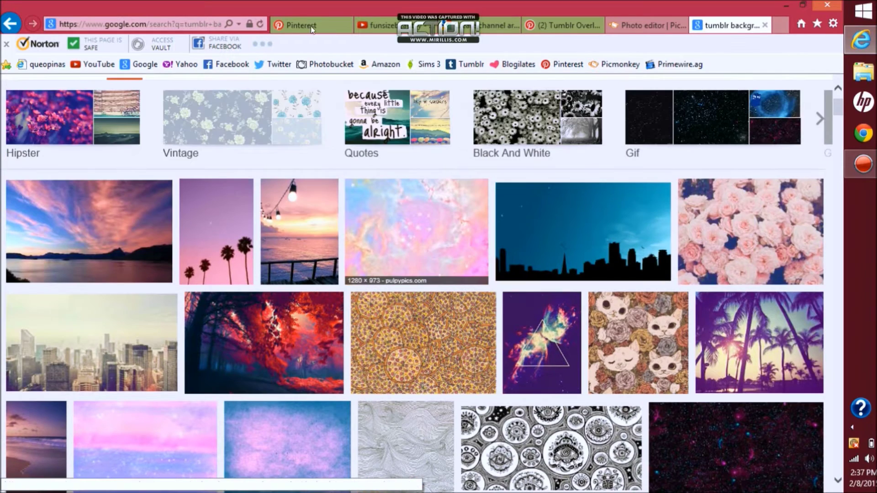
left_click(312, 26)
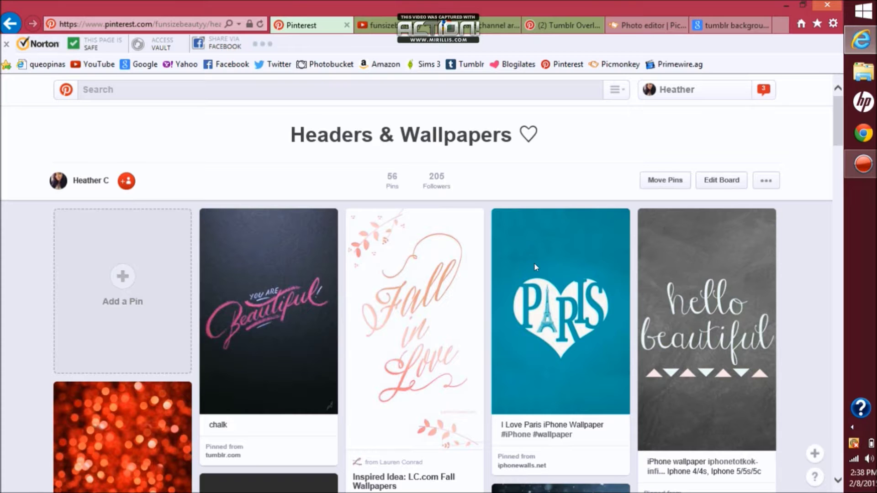
Browse the Pinterest Headers & Wallpapers and Tumblr Overlays boards.
scroll(534, 264, "down", 10)
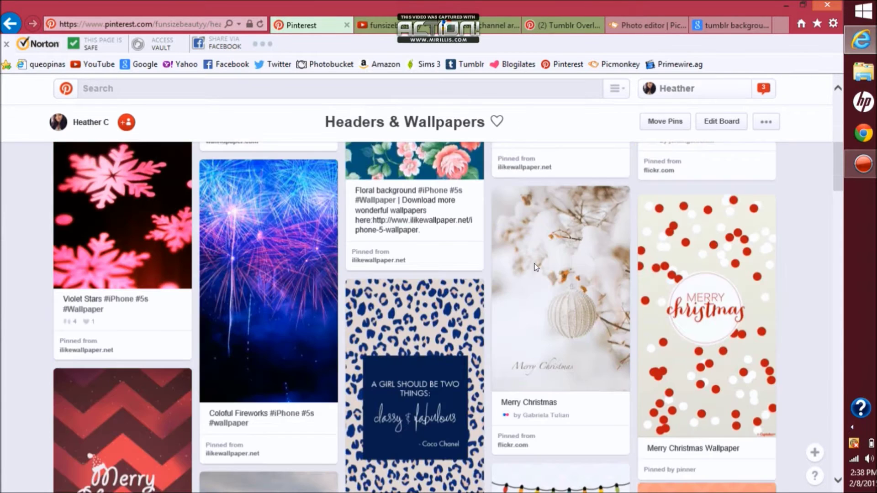
scroll(534, 264, "down", 6)
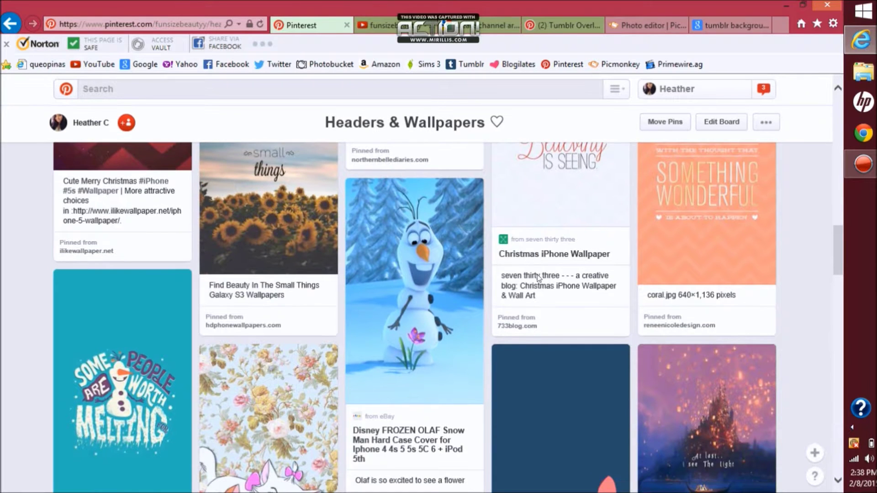
scroll(538, 278, "down", 10)
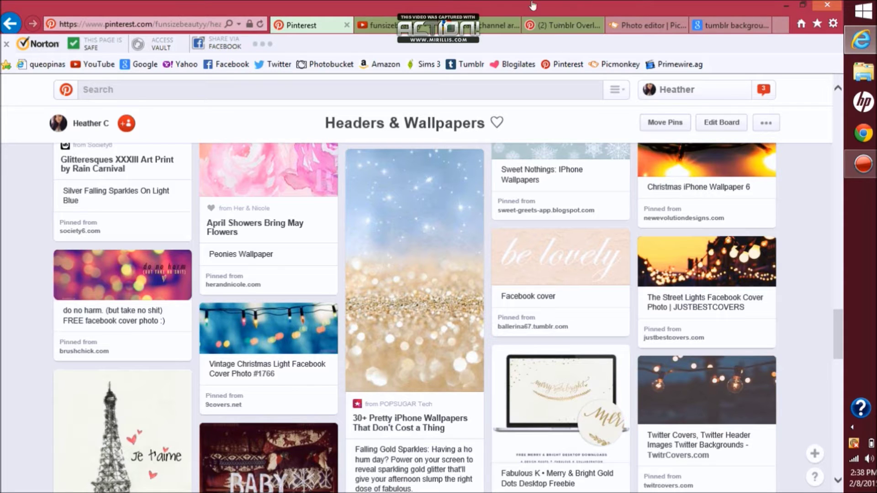
left_click(551, 22)
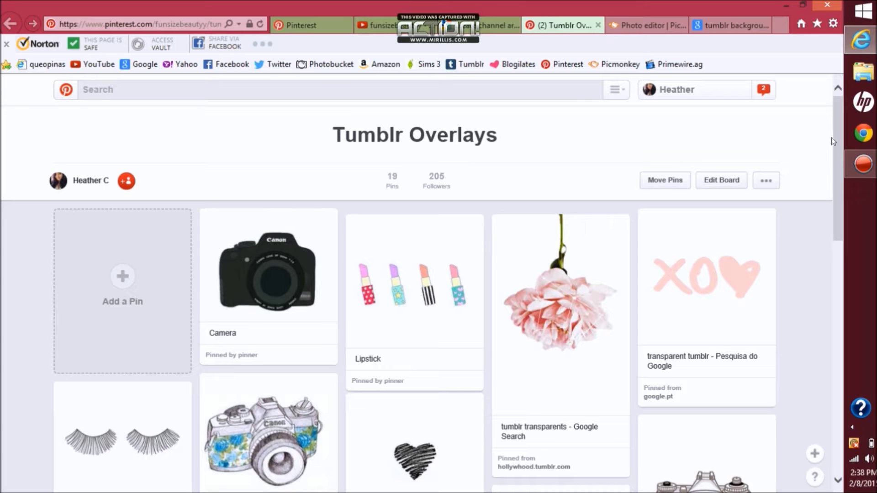
left_click_drag(834, 127, 829, 86)
left_click(642, 26)
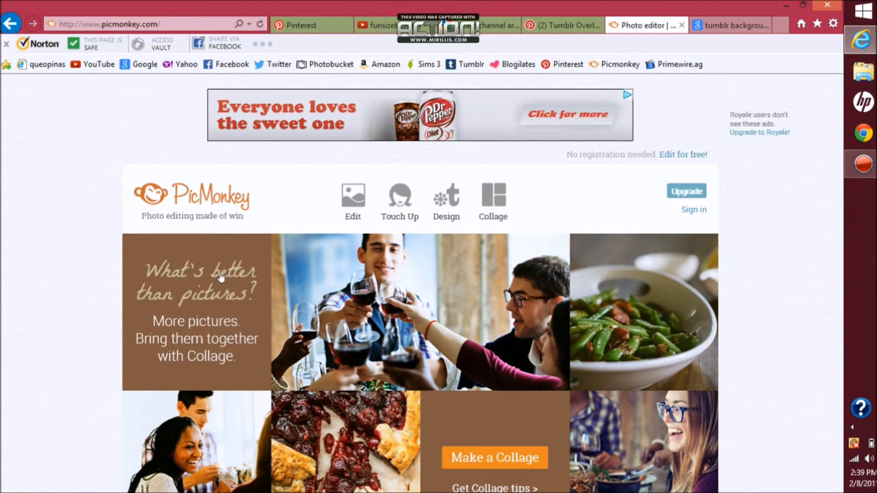
Open Channel Art Template (Fireworks) from the Camera Roll folder in PicMonkey.
left_click(356, 196)
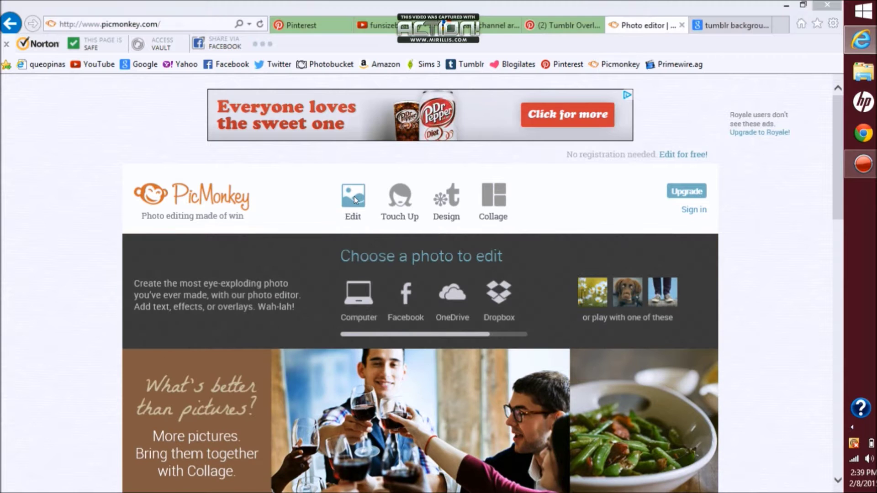
left_click(355, 199)
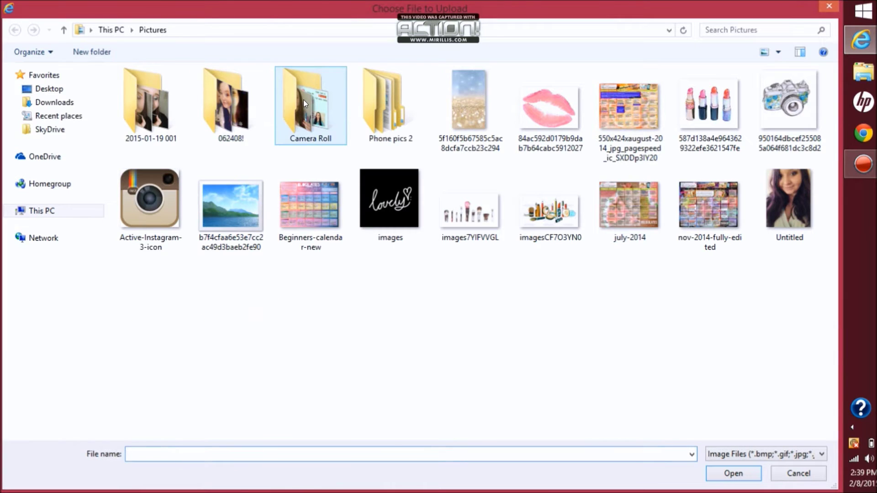
double_click(303, 101)
left_click(358, 90)
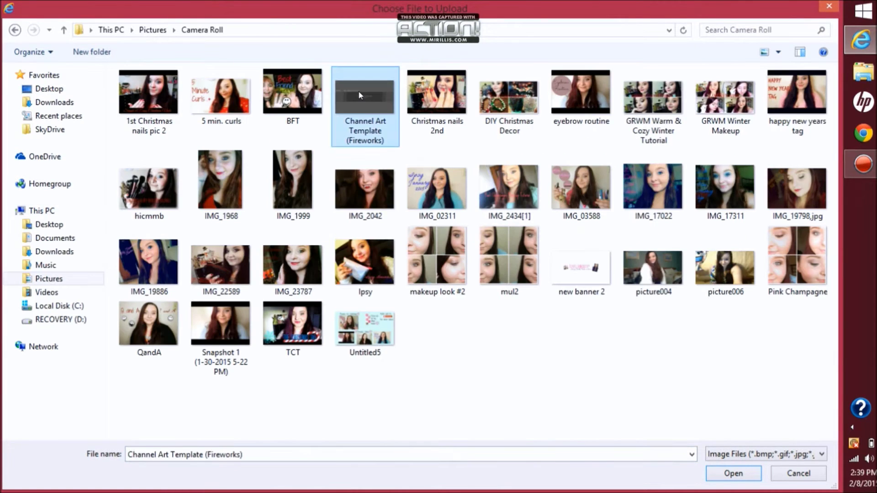
left_click(733, 474)
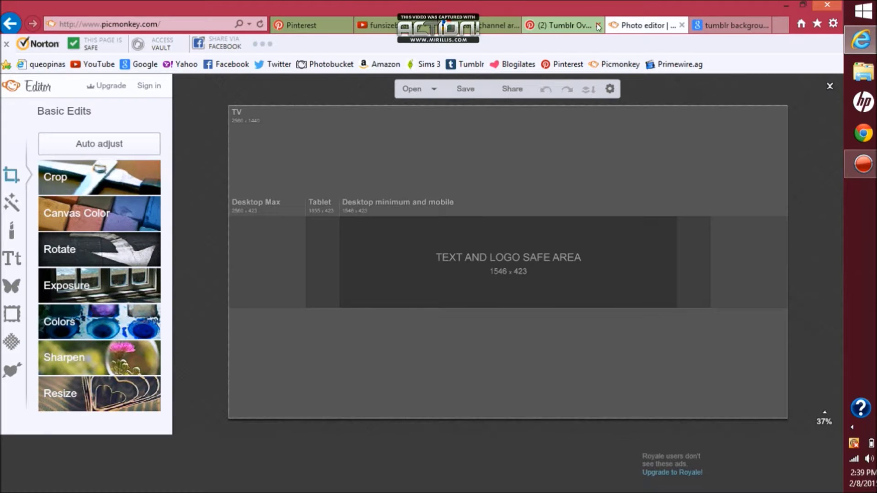
Close the Tumblr Overlays, Pinterest and channel art help tabs and open the Text panel.
left_click(598, 26)
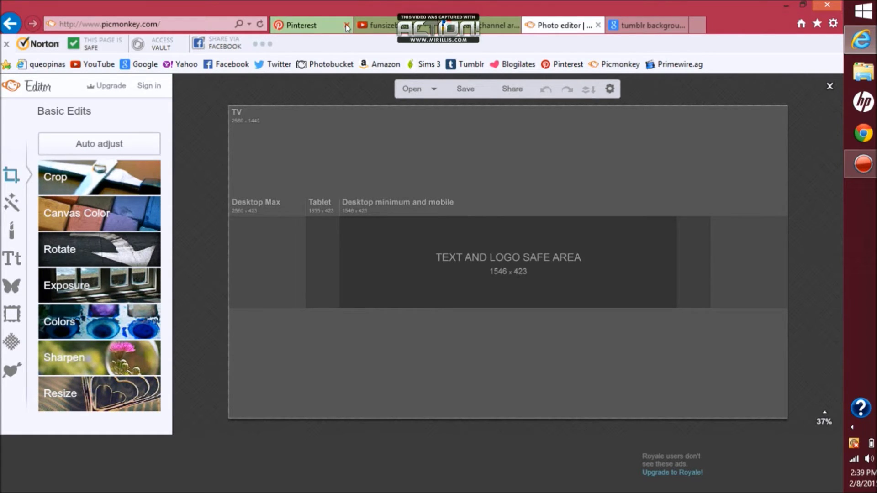
left_click(348, 26)
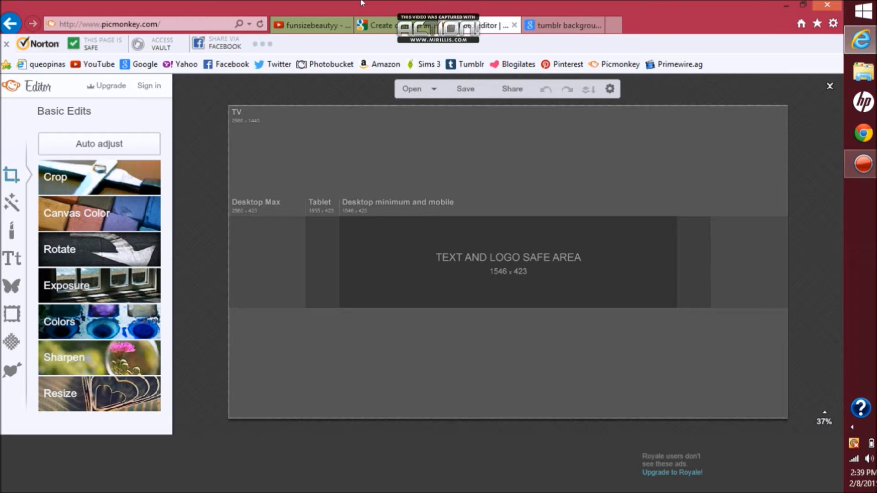
left_click(429, 26)
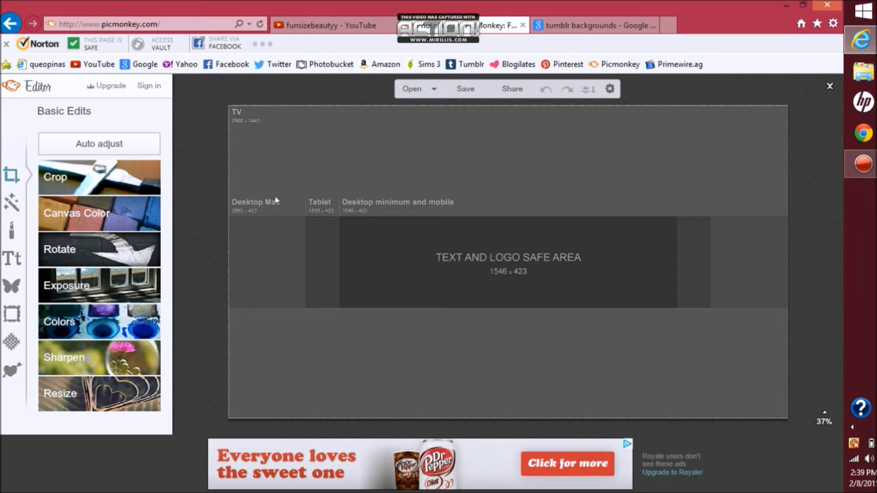
left_click(9, 259)
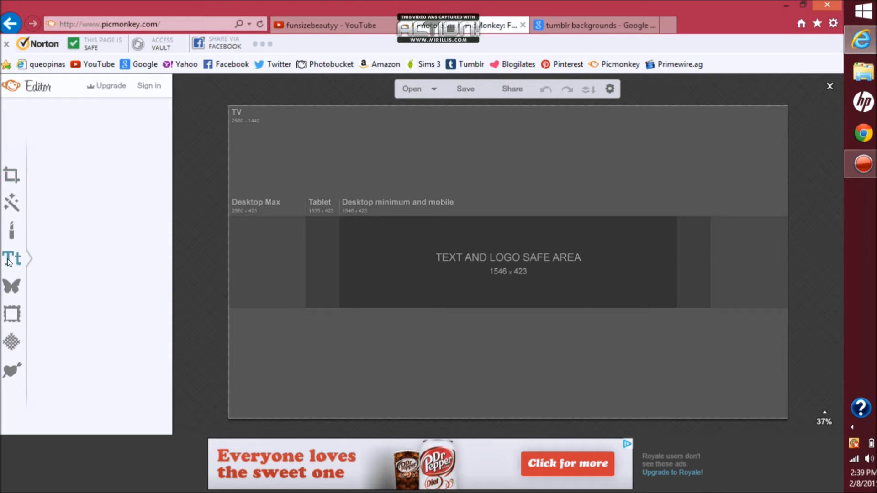
Type 'Funsizebeautyy' into the text box in the Black Jack font.
left_click(652, 26)
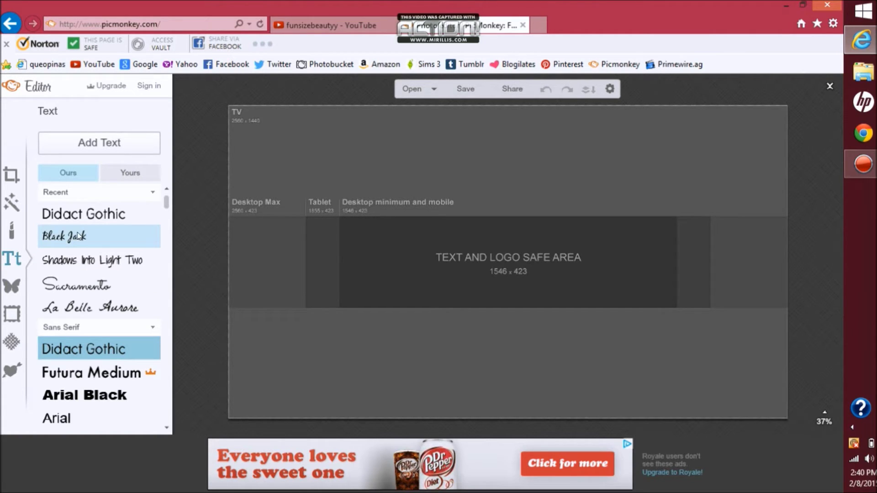
left_click(78, 235)
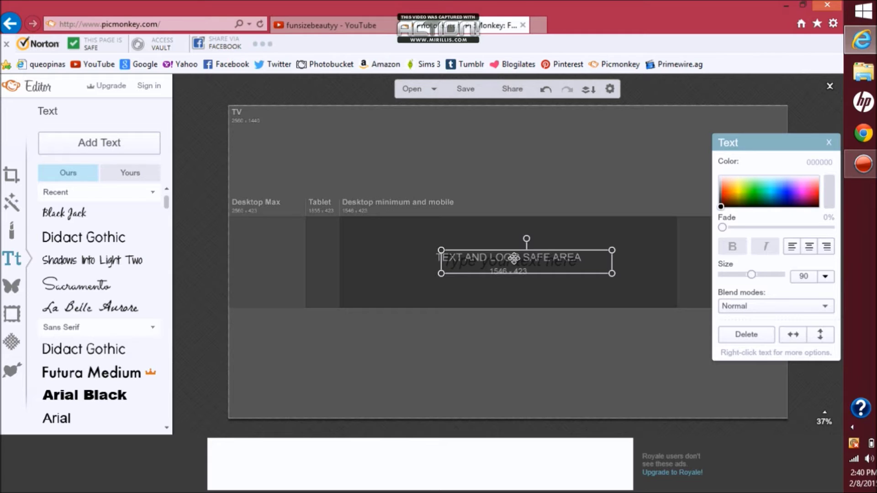
left_click(569, 261)
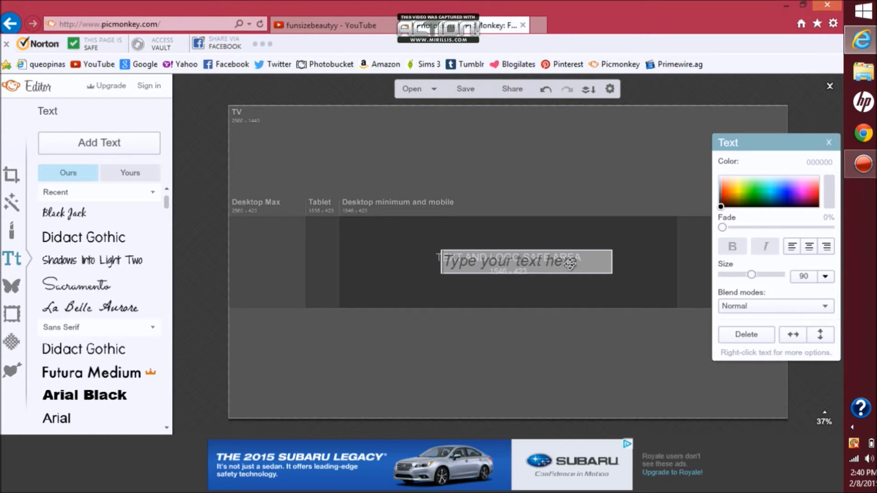
type("Funsizebeautyy")
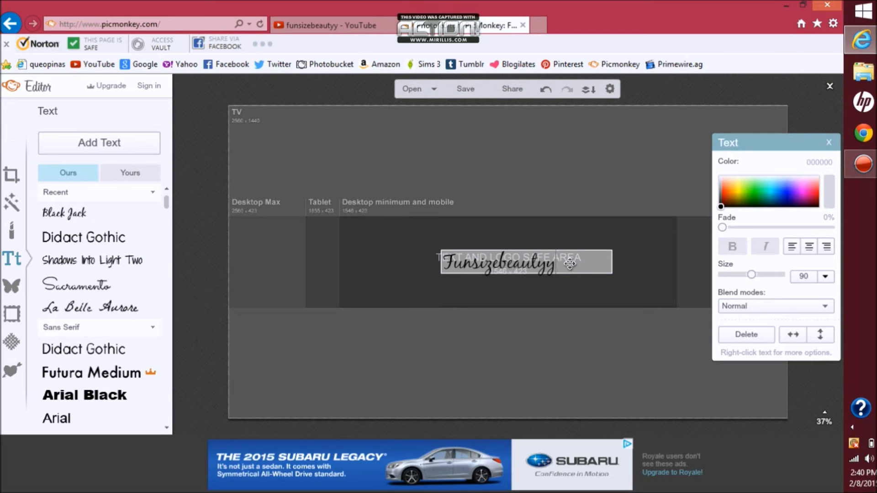
Make the title red at size 160, widen it to one line and shift it up-left.
left_click_drag(570, 263, 418, 271)
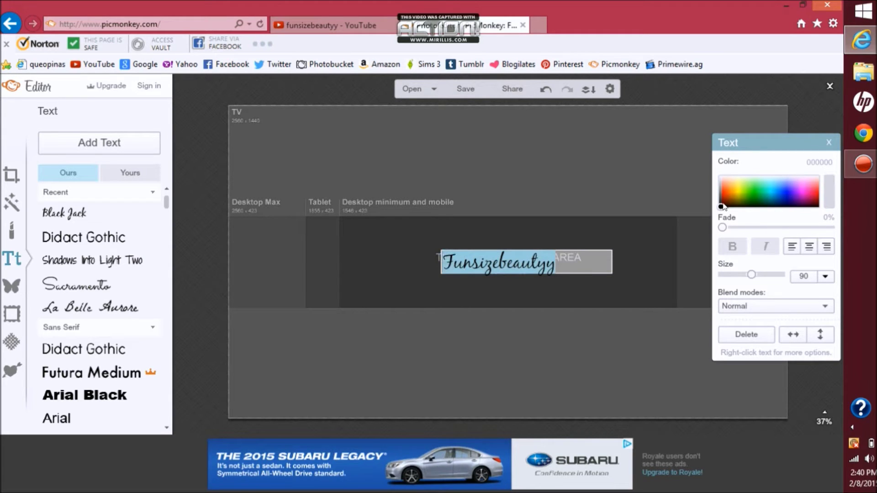
left_click_drag(798, 201, 812, 197)
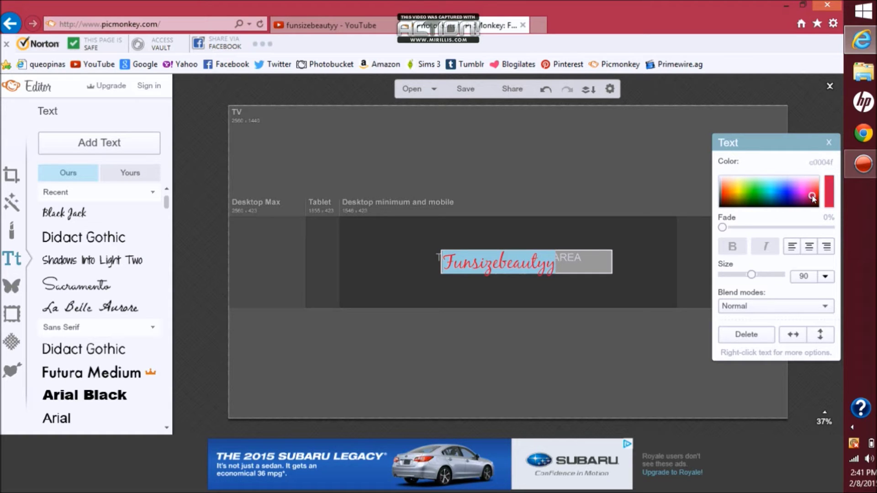
left_click_drag(751, 275, 766, 276)
left_click(615, 265)
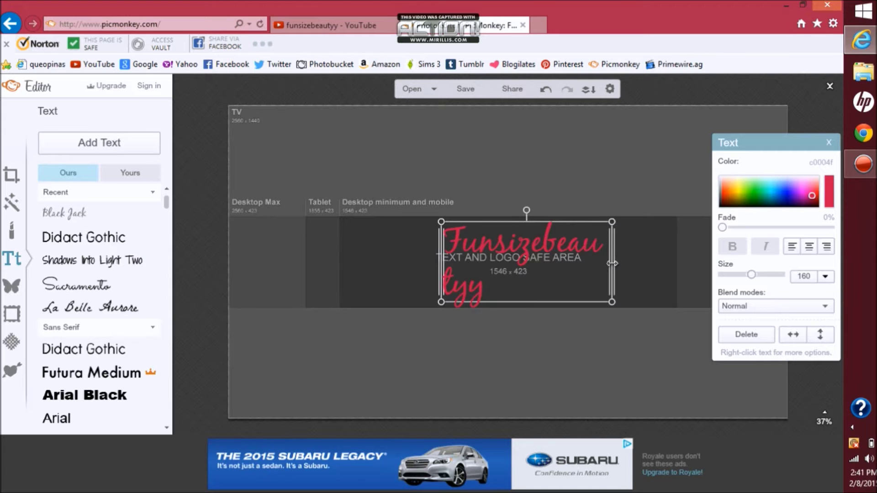
left_click_drag(612, 263, 667, 262)
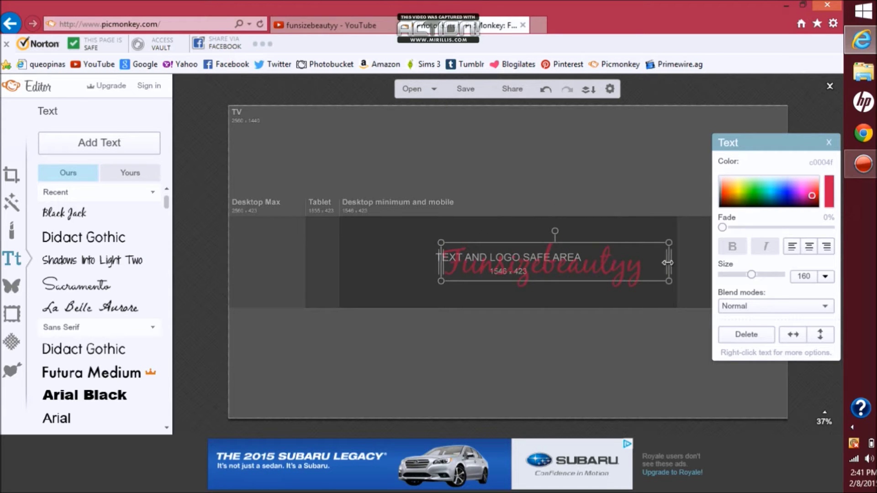
left_click_drag(586, 260, 560, 252)
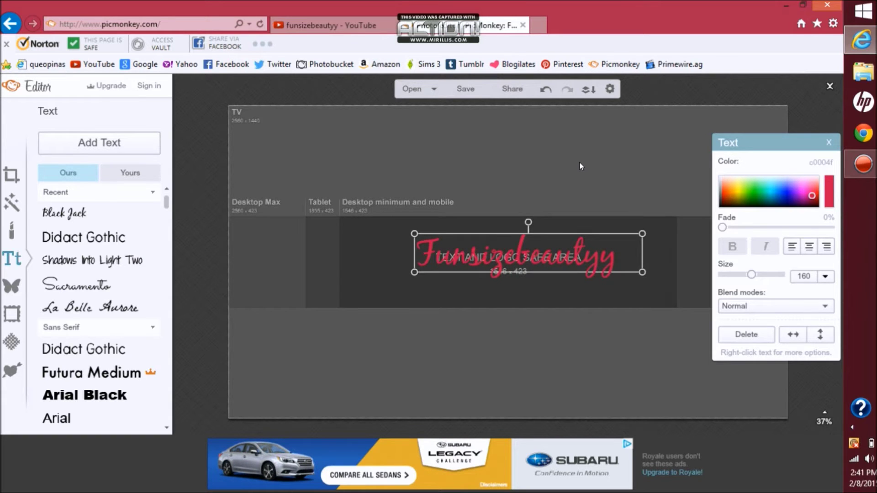
left_click(579, 163)
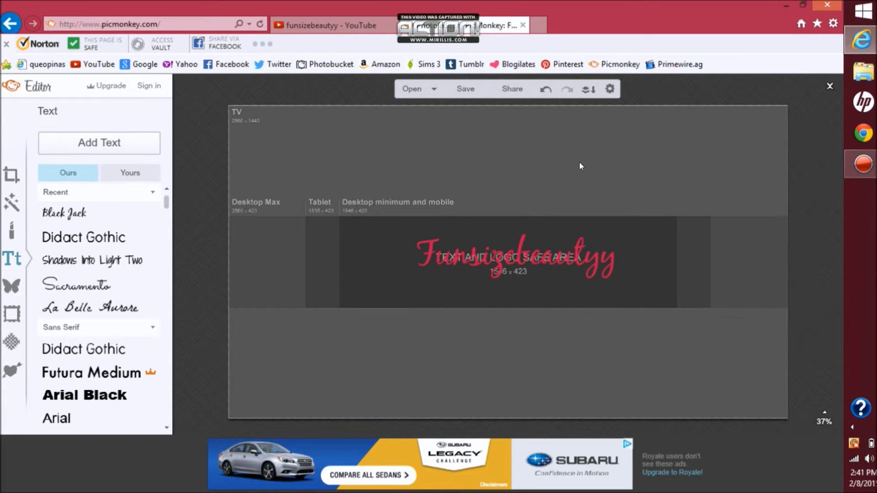
Add the portrait photo from Pictures as a Your Own overlay.
left_click(8, 291)
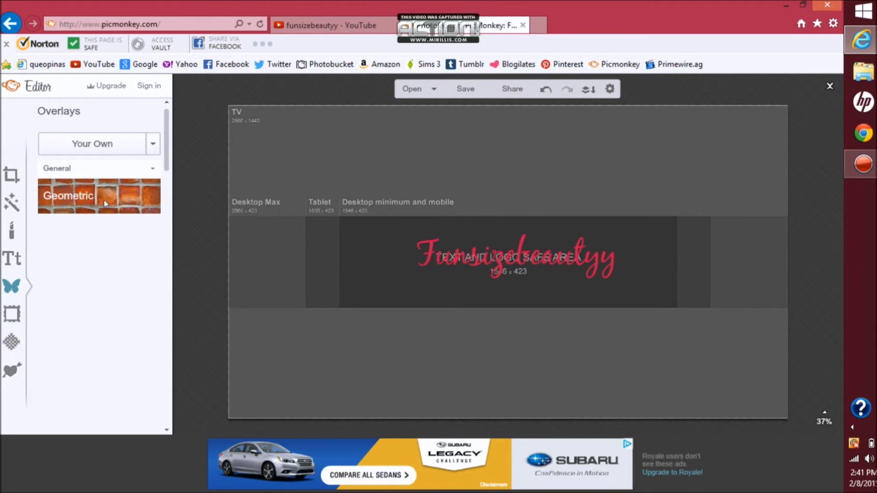
left_click(89, 144)
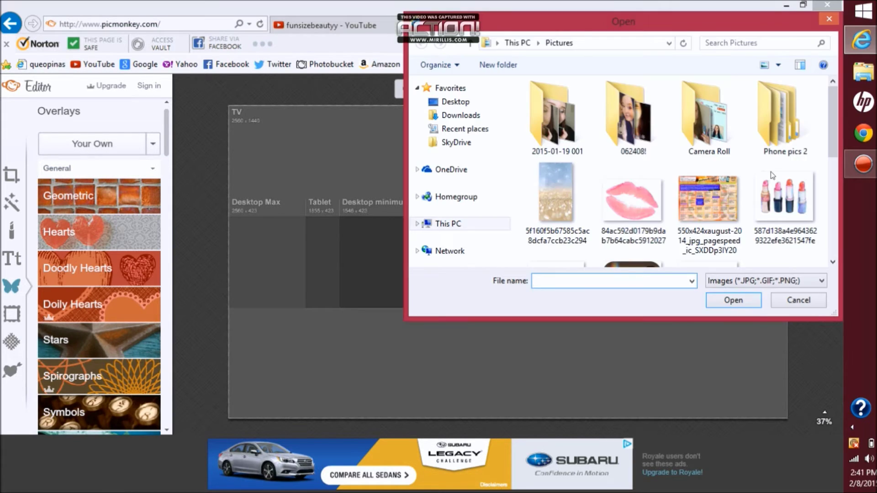
scroll(835, 180, "down", 5)
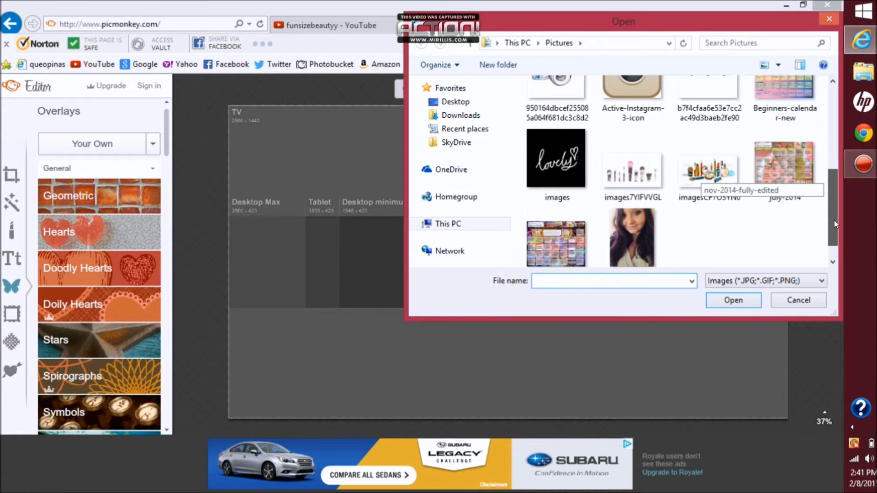
left_click(634, 256)
left_click(732, 300)
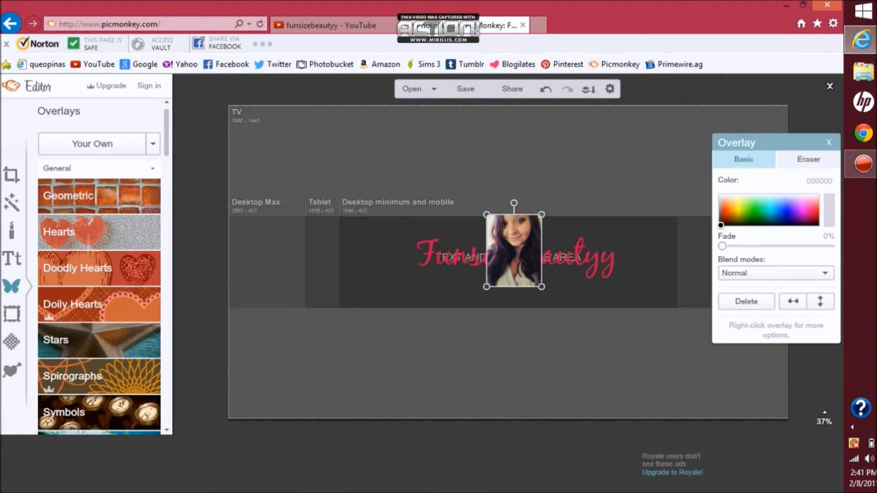
Move the portrait to the banner's right end and tilt it about 15° clockwise.
left_click_drag(518, 241, 650, 256)
left_click_drag(642, 217, 658, 220)
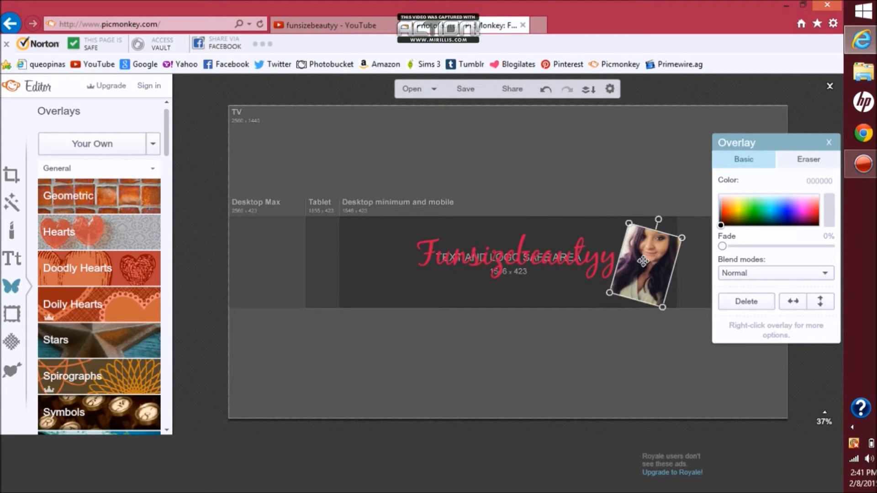
left_click_drag(640, 260, 641, 260)
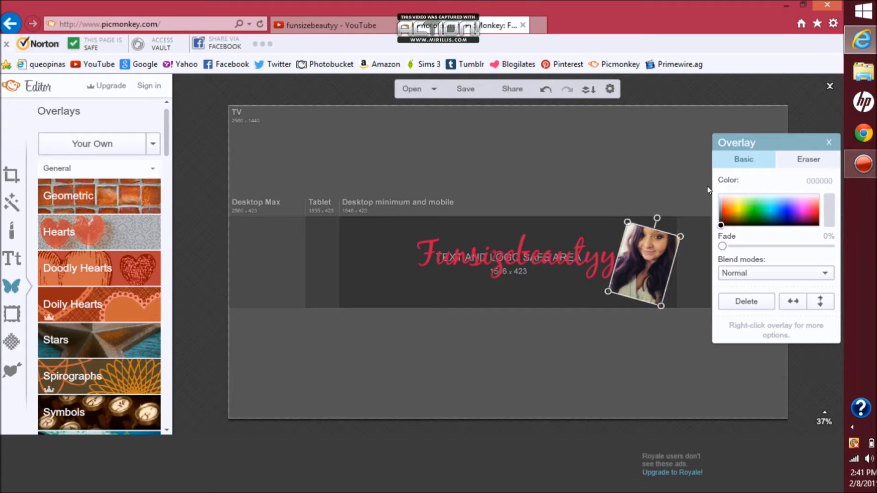
Set the portrait overlay's Eraser to a larger size and lower hardness.
left_click(807, 160)
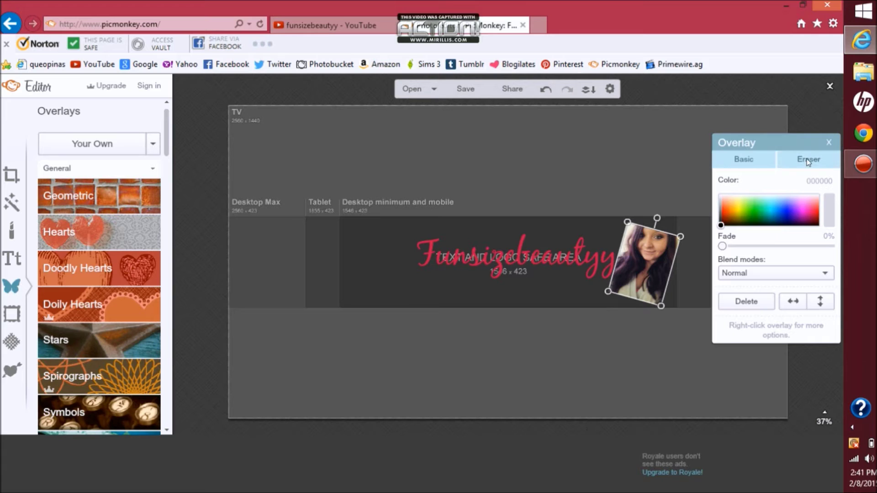
scroll(684, 295, "up", 3)
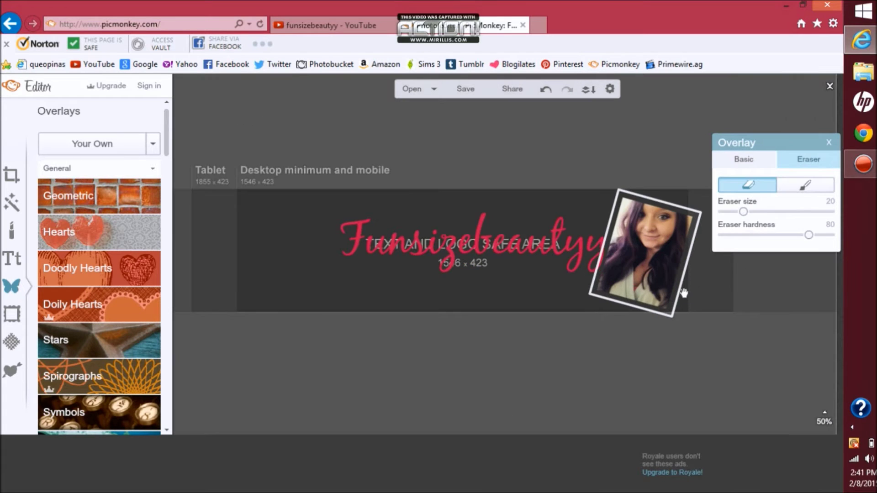
scroll(684, 294, "up", 2)
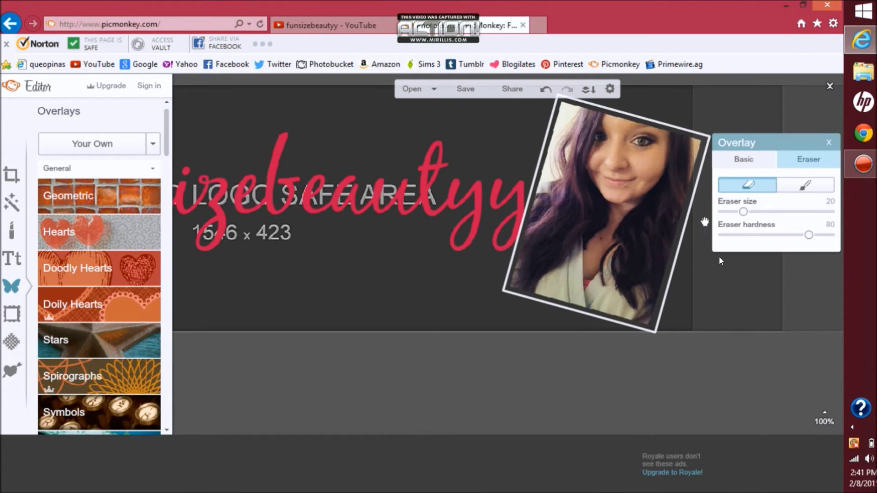
left_click(696, 270)
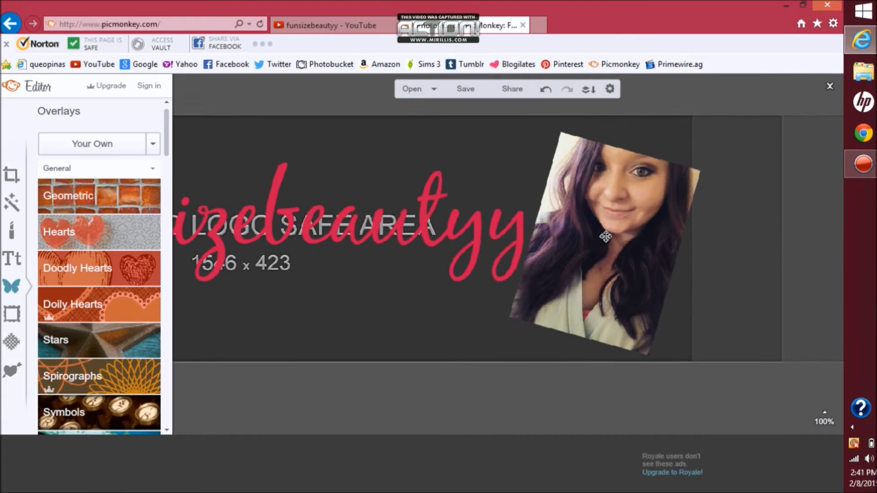
left_click(605, 237)
left_click(809, 160)
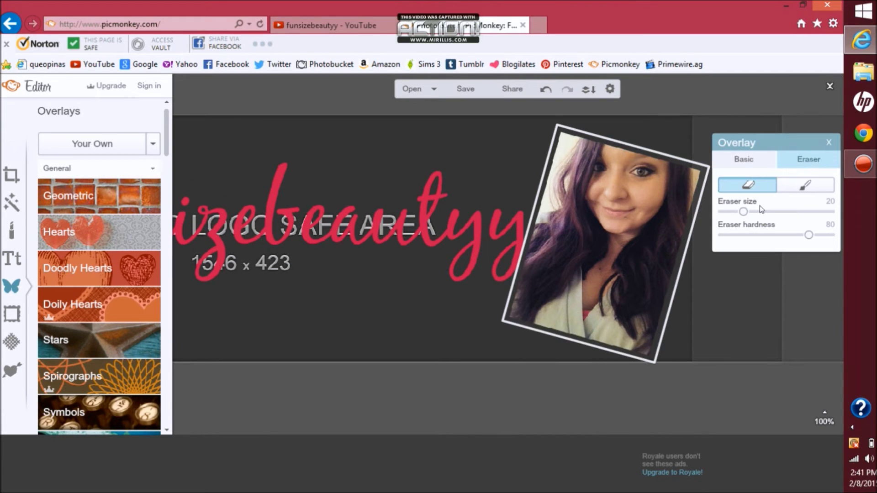
mouse_move(809, 236)
left_mouse_down()
mouse_move(758, 236)
mouse_move(763, 213)
left_mouse_up()
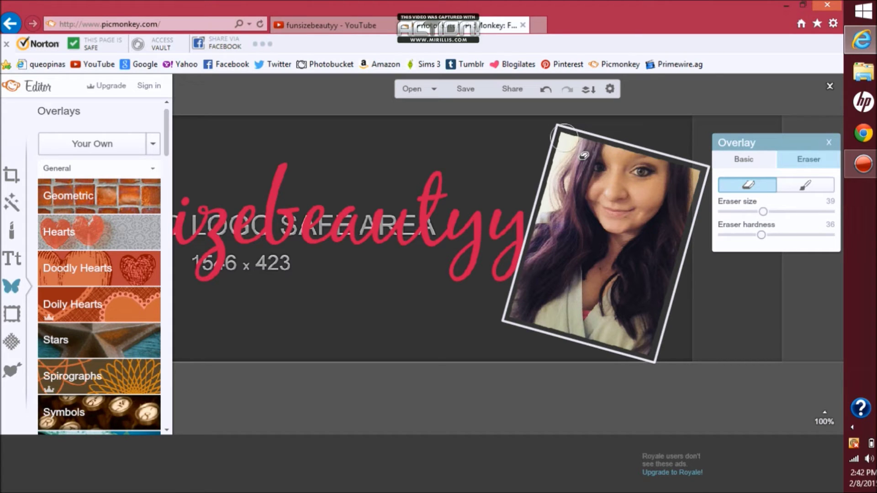
Erase the portrait's left, right and top edges, then nudge it slightly up-left.
left_click(564, 141)
mouse_move(564, 142)
left_mouse_down()
mouse_move(571, 133)
mouse_move(545, 215)
left_mouse_up()
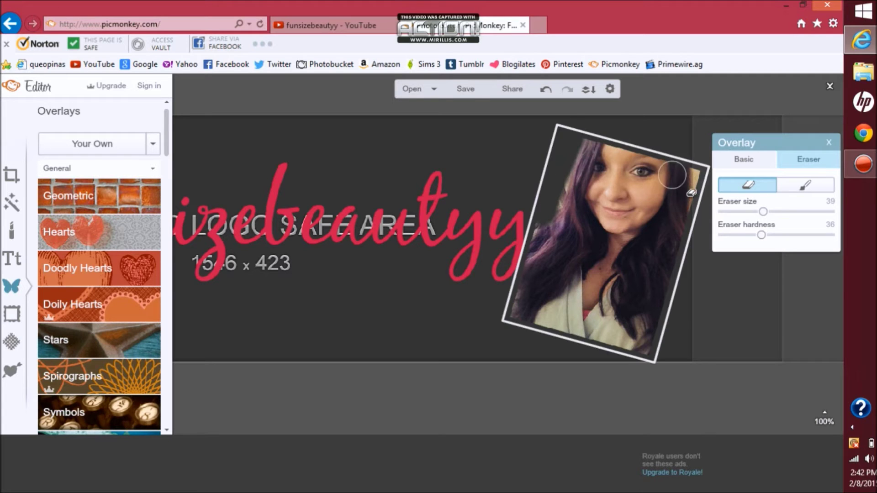
mouse_move(673, 175)
left_mouse_down()
mouse_move(694, 199)
mouse_move(670, 296)
mouse_move(655, 332)
mouse_move(633, 345)
mouse_move(653, 361)
mouse_move(513, 311)
mouse_move(513, 285)
mouse_move(544, 214)
left_mouse_up()
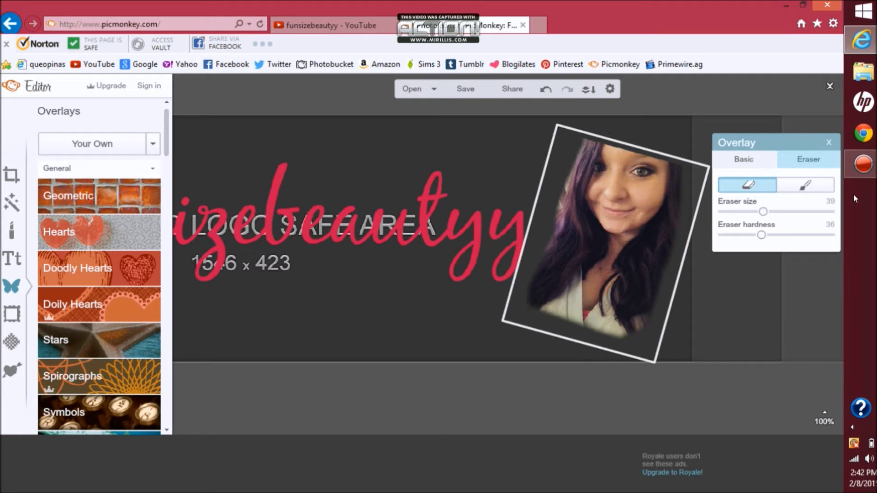
left_click(827, 143)
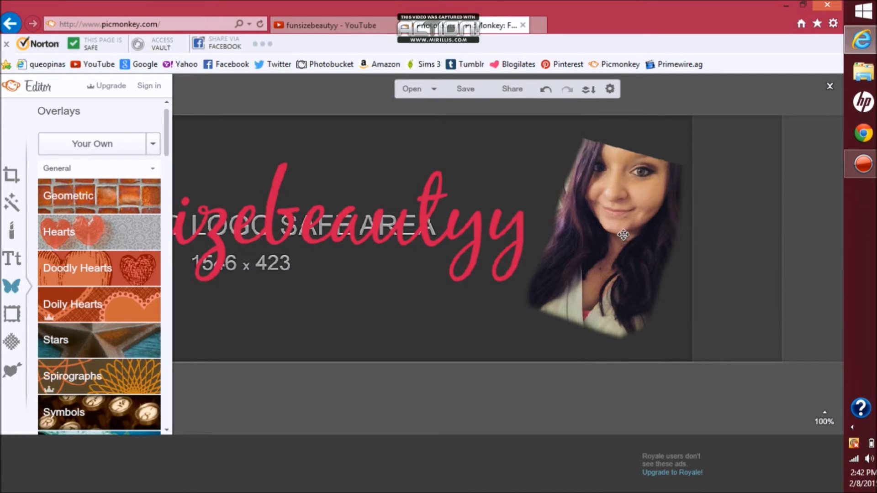
left_click(606, 230)
left_click_drag(605, 231, 587, 234)
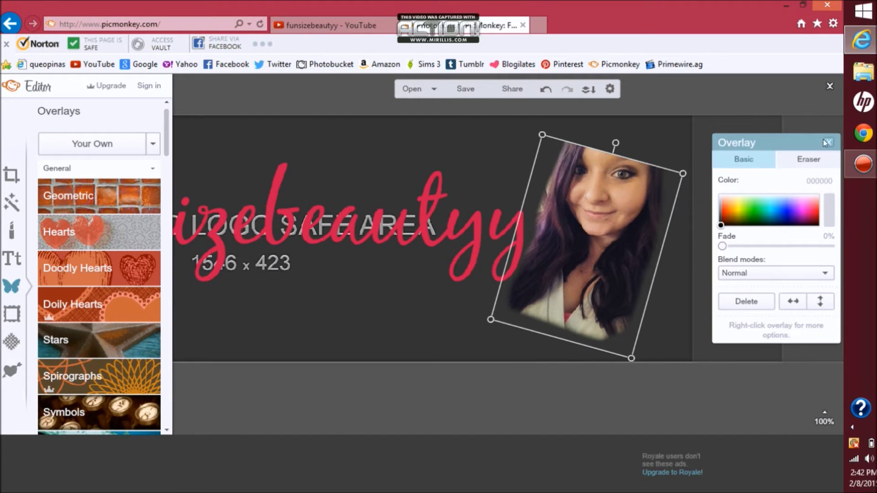
left_click(825, 143)
scroll(355, 209, "down", 2)
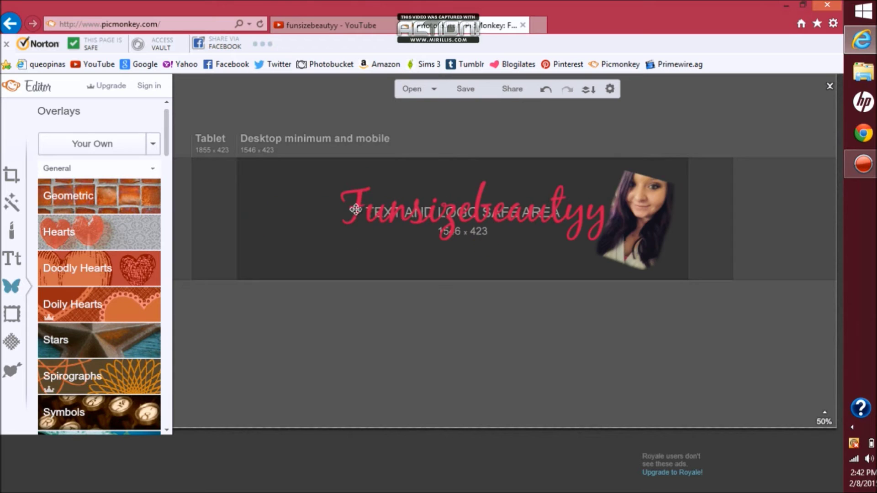
Add the hearts picture as an overlay and move it left on the banner.
scroll(284, 256, "down", 1)
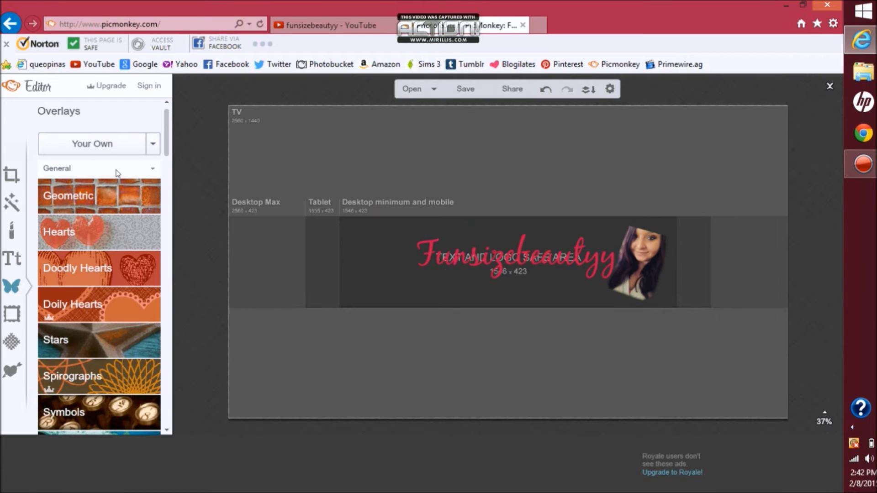
left_click(95, 145)
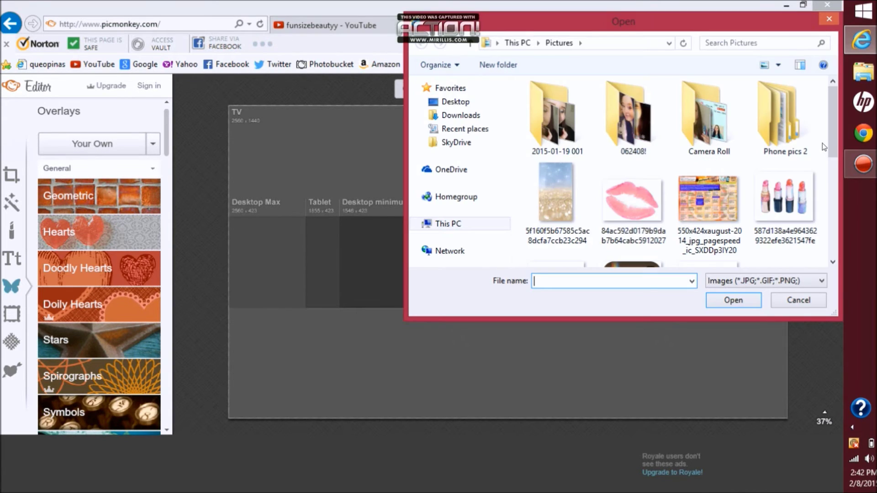
scroll(696, 229, "down", 2)
double_click(699, 276)
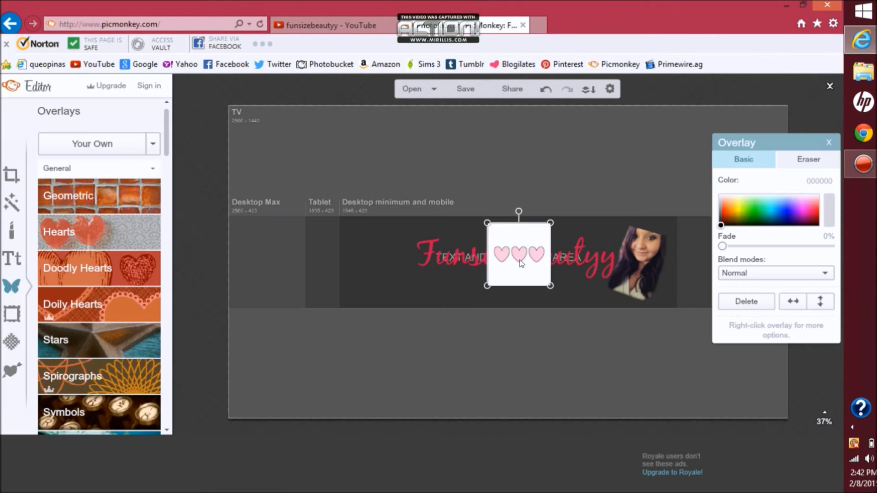
left_click_drag(519, 251, 479, 232)
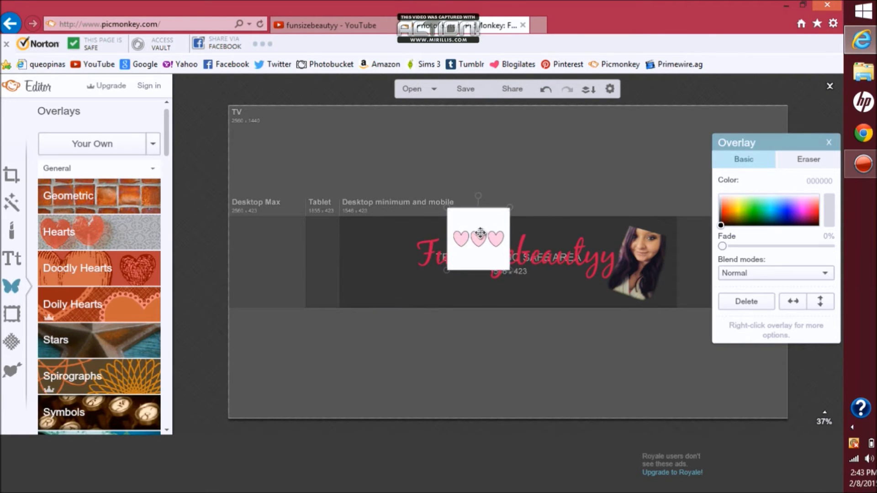
left_click(533, 334)
Add the camera picture overlay and shift it slightly right and down.
left_click(92, 143)
left_click_drag(835, 144, 835, 171)
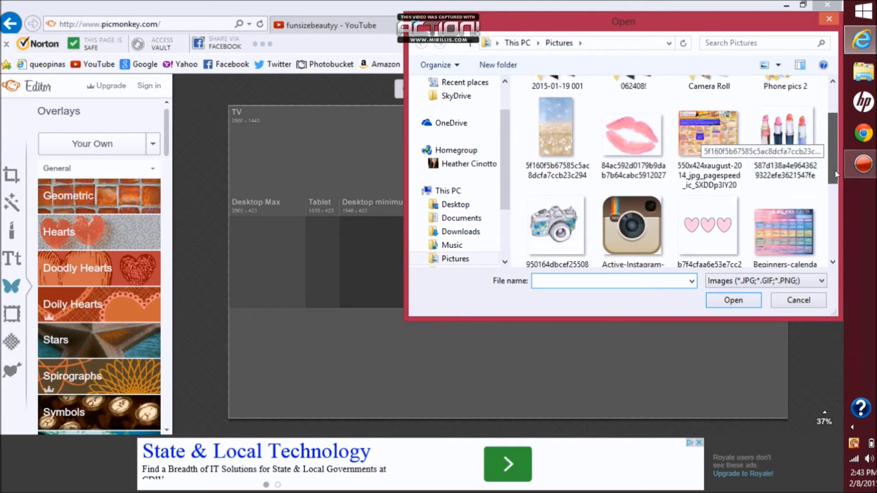
key("Escape")
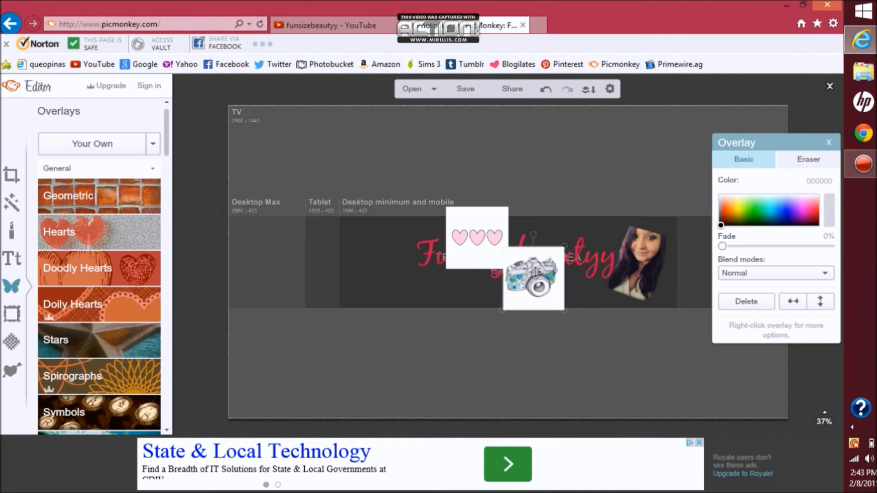
left_click_drag(535, 272, 553, 280)
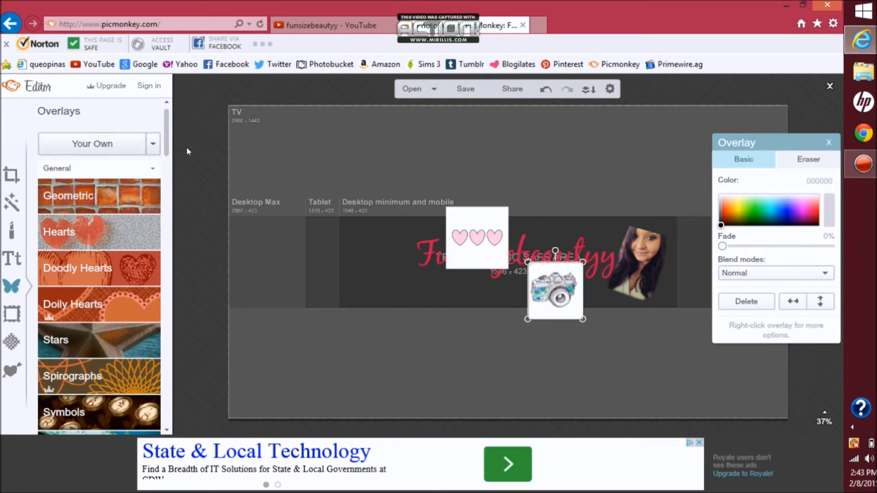
left_click(114, 144)
Add the lipstick picture overlay at the banner's left and tilt it.
left_click(782, 203)
left_click(733, 300)
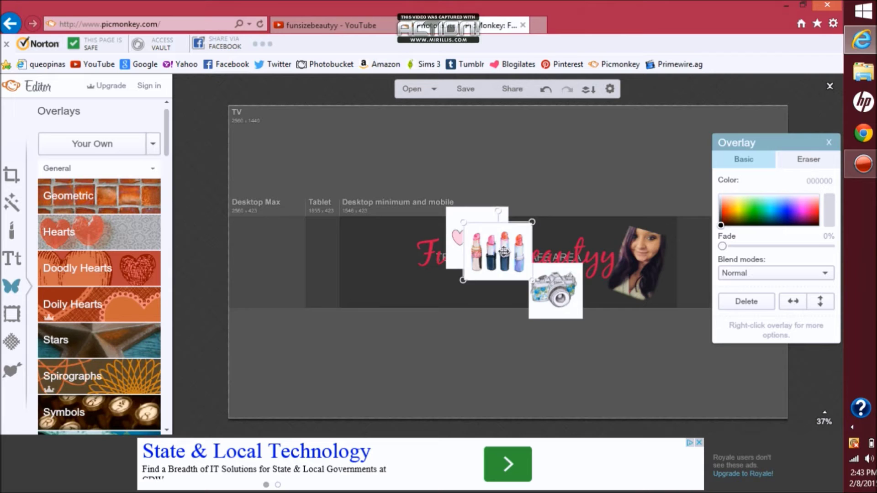
left_click_drag(506, 256, 399, 280)
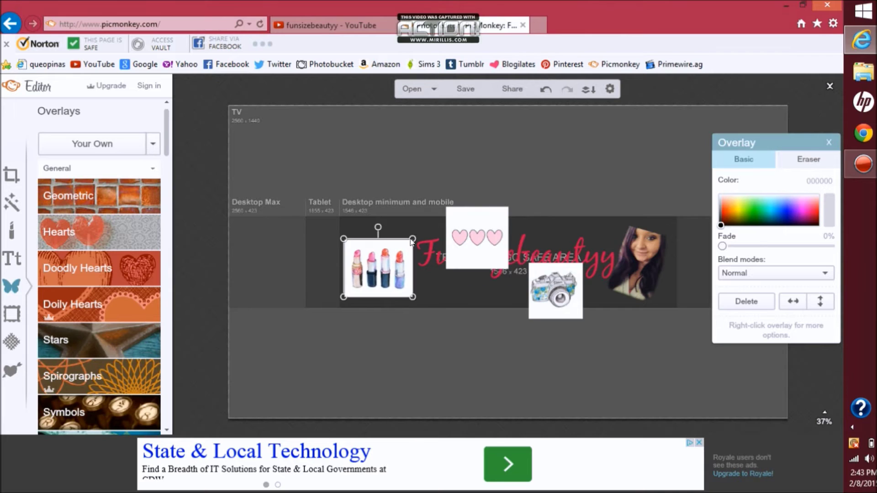
left_click_drag(403, 243, 406, 235)
left_click(12, 341)
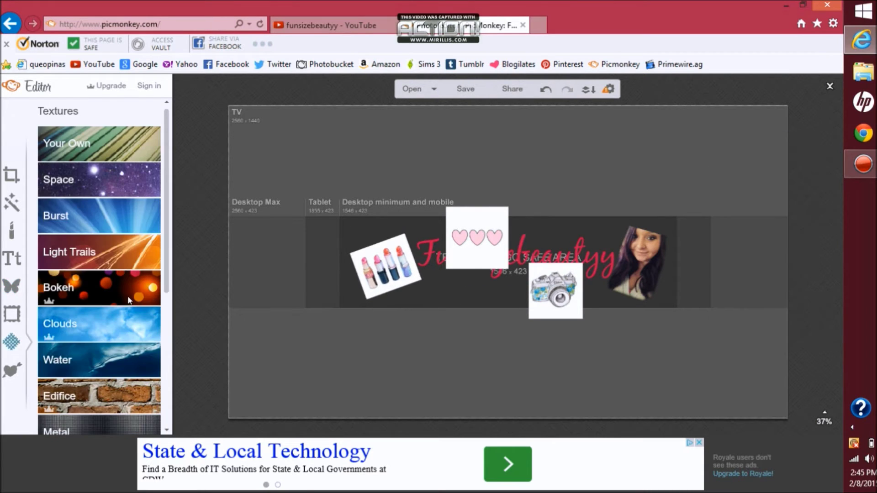
Paint the whole banner background white with the Draw effect at brush size 600.
left_click(9, 204)
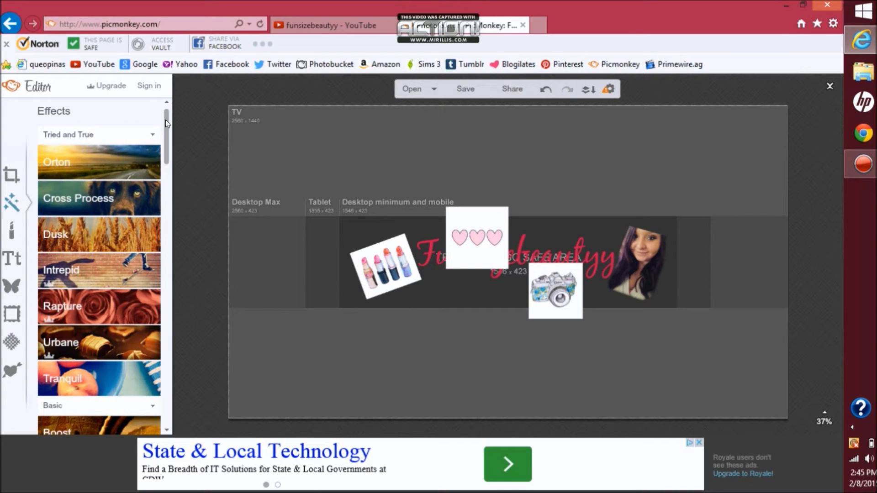
left_click_drag(165, 120, 170, 371)
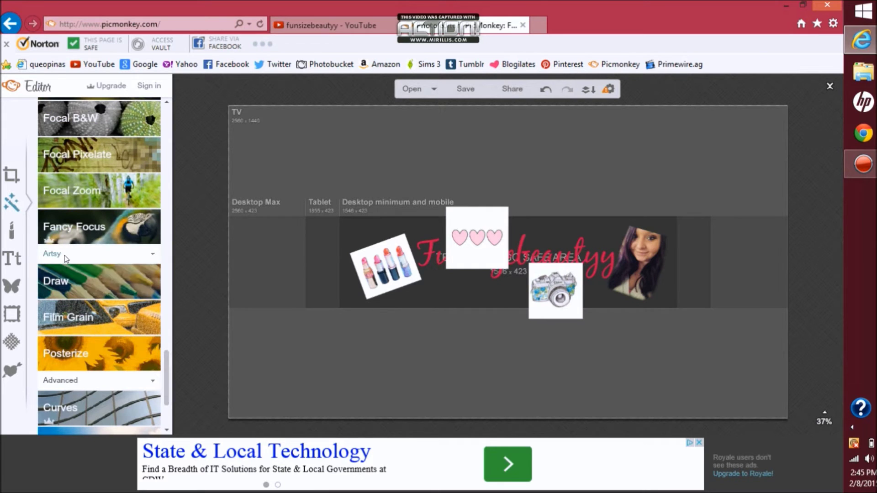
left_click(78, 286)
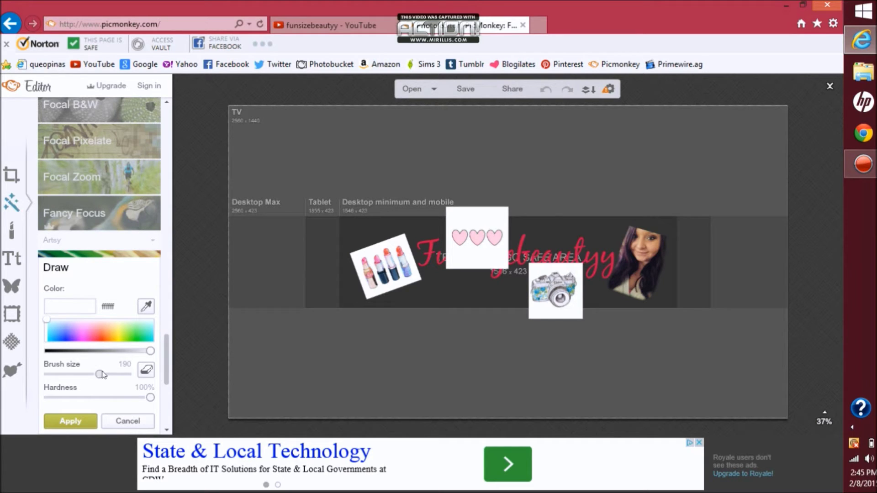
left_click_drag(123, 375, 148, 375)
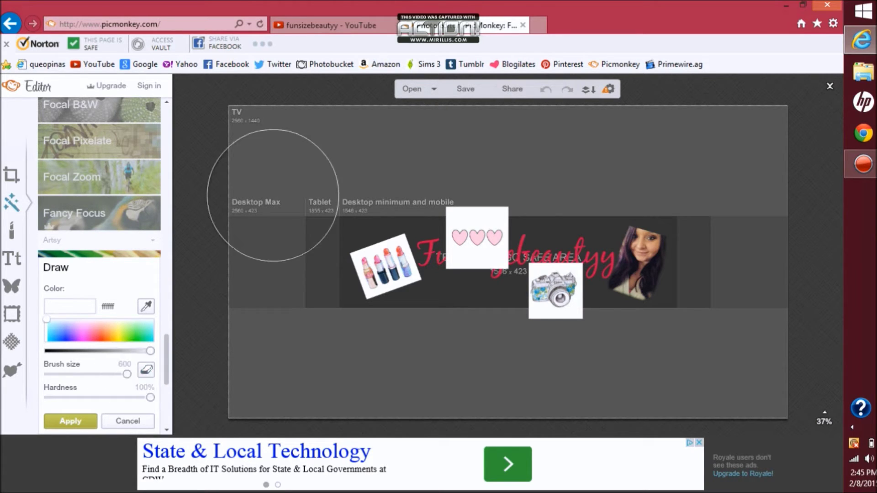
mouse_move(273, 183)
left_mouse_down()
mouse_move(253, 140)
mouse_move(331, 155)
mouse_move(631, 147)
mouse_move(750, 165)
mouse_move(773, 181)
mouse_move(787, 166)
mouse_move(792, 322)
mouse_move(748, 411)
mouse_move(660, 399)
mouse_move(237, 408)
mouse_move(230, 245)
mouse_move(313, 249)
mouse_move(401, 235)
mouse_move(292, 305)
mouse_move(512, 275)
mouse_move(696, 269)
mouse_move(675, 328)
mouse_move(590, 338)
left_mouse_up()
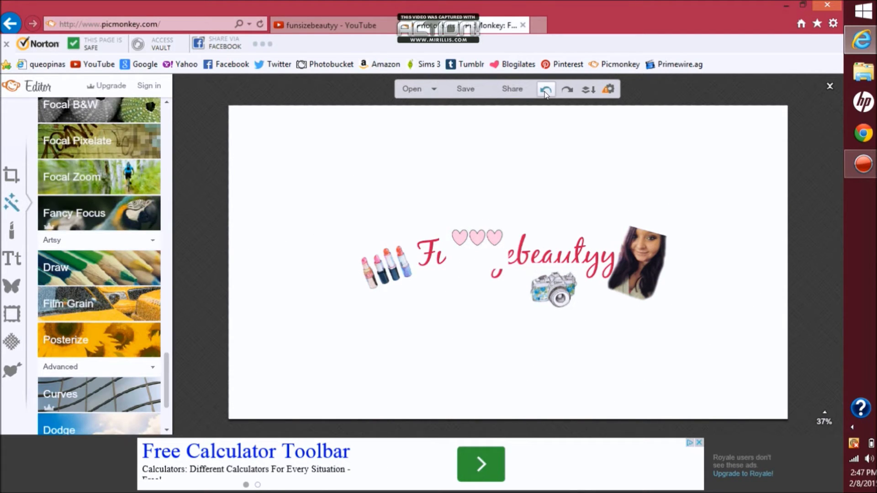
Paint over the stray dark mark near the title in white and apply the touch-up.
left_click_drag(477, 239, 478, 273)
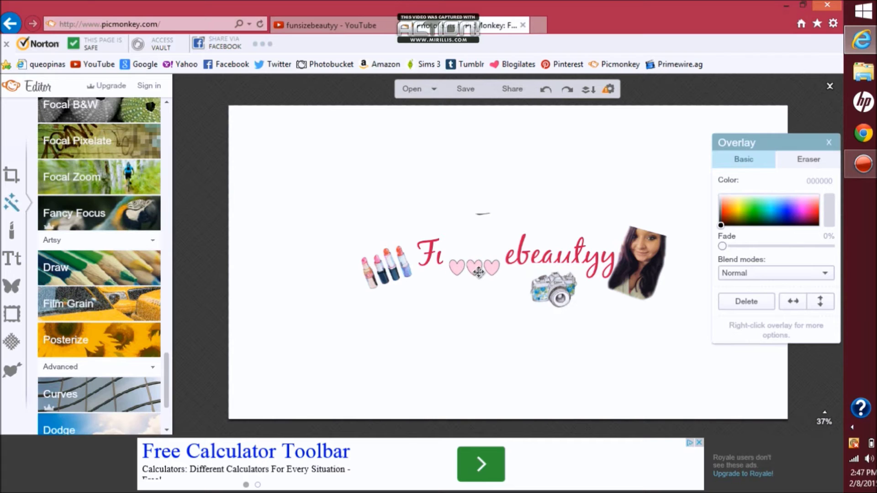
left_click(91, 270)
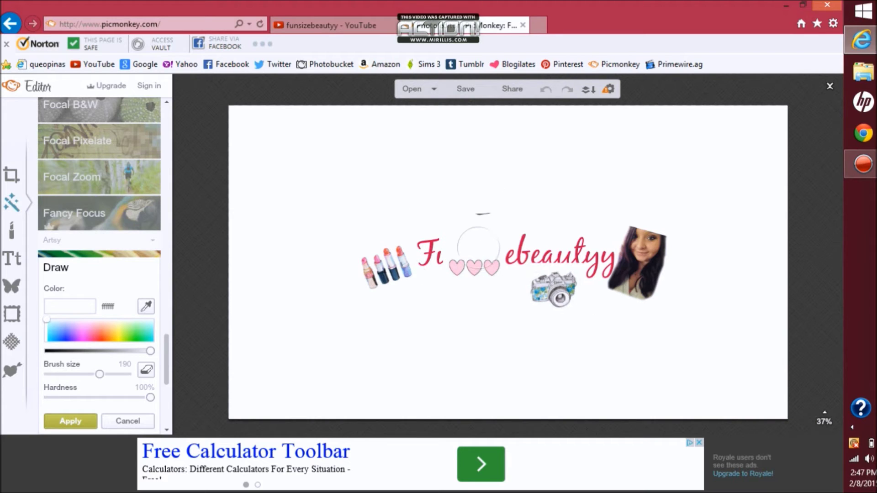
left_click_drag(505, 211, 464, 210)
left_click(475, 265)
Place the hearts just above the title text and reposition the slightly rotated lipstick.
mouse_move(475, 265)
left_mouse_down()
mouse_move(478, 232)
mouse_move(486, 234)
left_mouse_up()
mouse_move(384, 269)
left_mouse_down()
mouse_move(370, 295)
mouse_move(350, 304)
mouse_move(386, 272)
left_mouse_up()
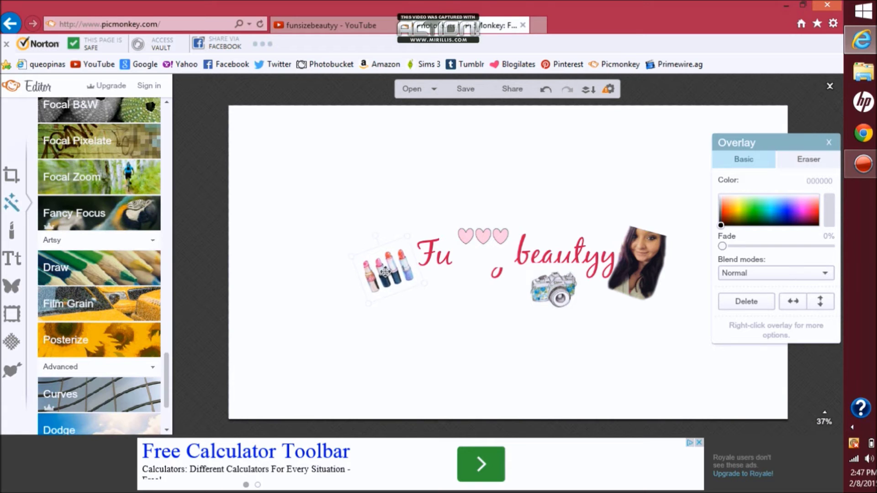
left_click(7, 347)
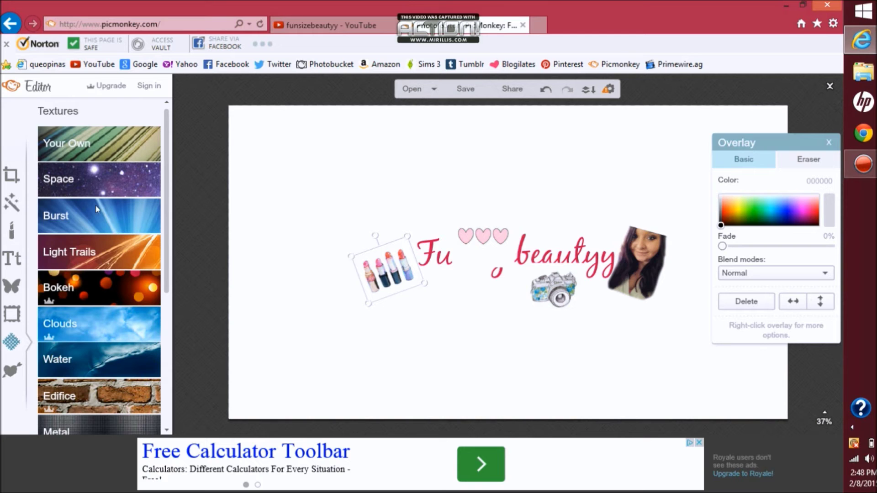
Load the glitter bokeh picture from your computer as the banner's own texture.
left_click(111, 143)
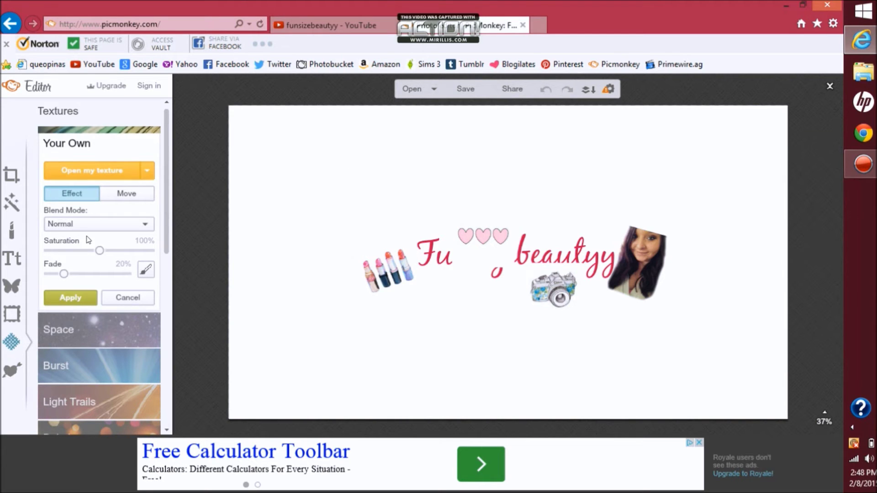
left_click(98, 177)
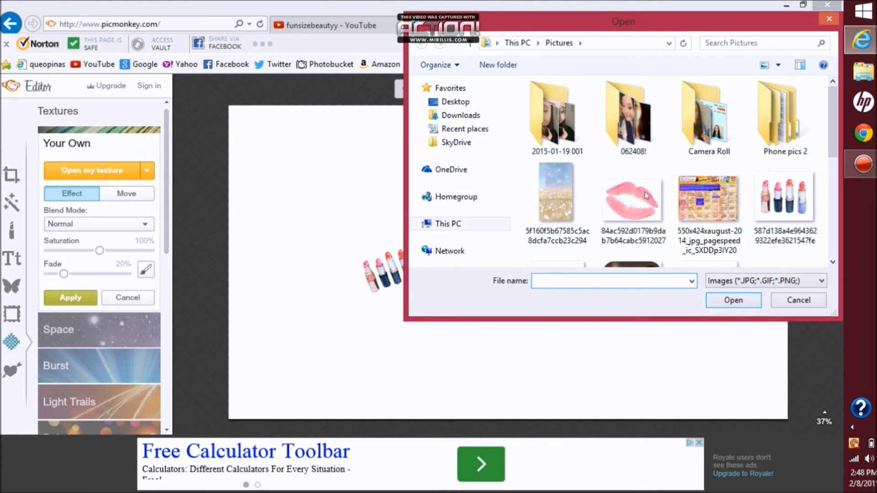
left_click(554, 209)
left_click(720, 300)
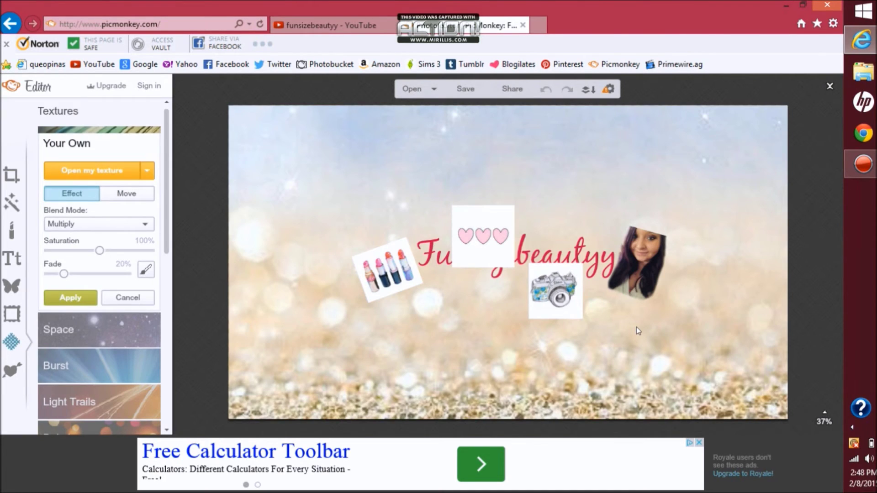
Apply the glitter texture and set the lipstick overlay's blend mode to Darken.
left_click(77, 298)
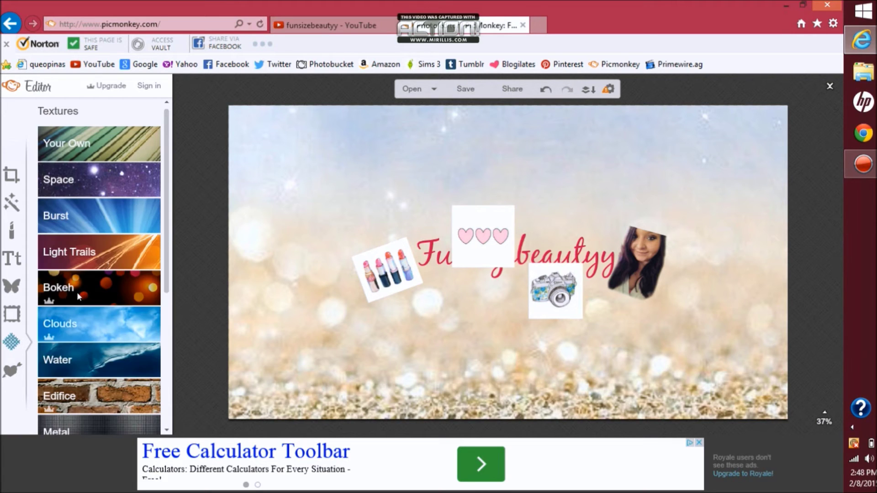
left_click(406, 273)
left_click(757, 273)
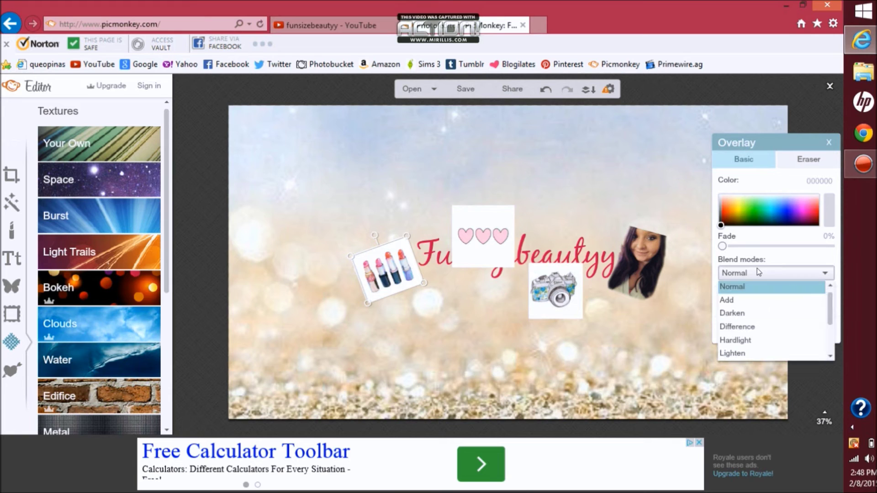
left_click(740, 314)
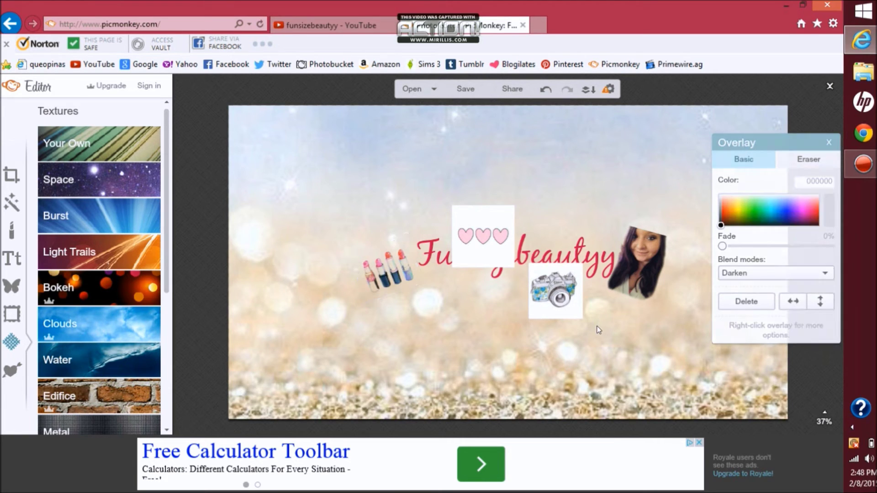
Set the hearts and camera clip-art overlays to Darken blending as well.
left_click(489, 235)
left_click(739, 273)
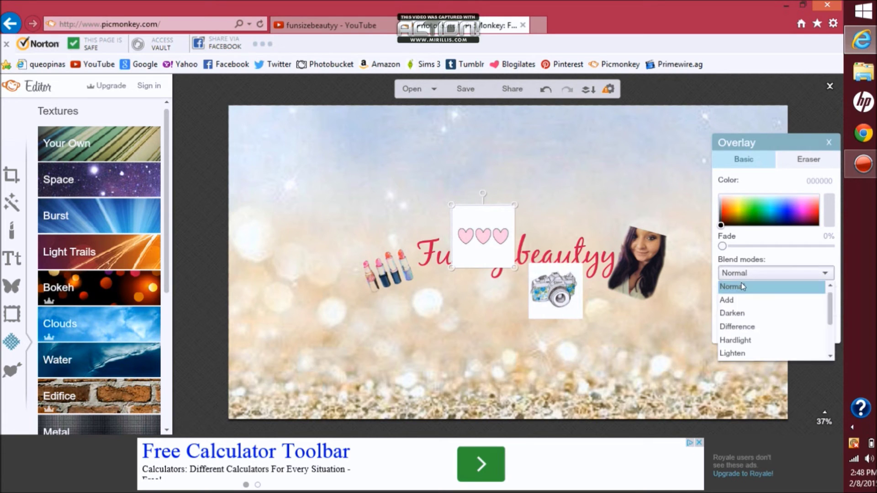
left_click(732, 314)
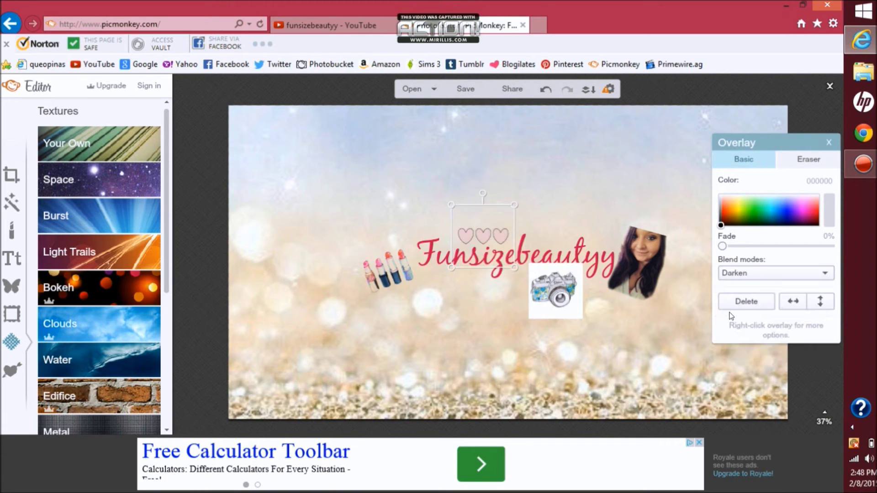
left_click(563, 324)
left_click(555, 297)
left_click(780, 274)
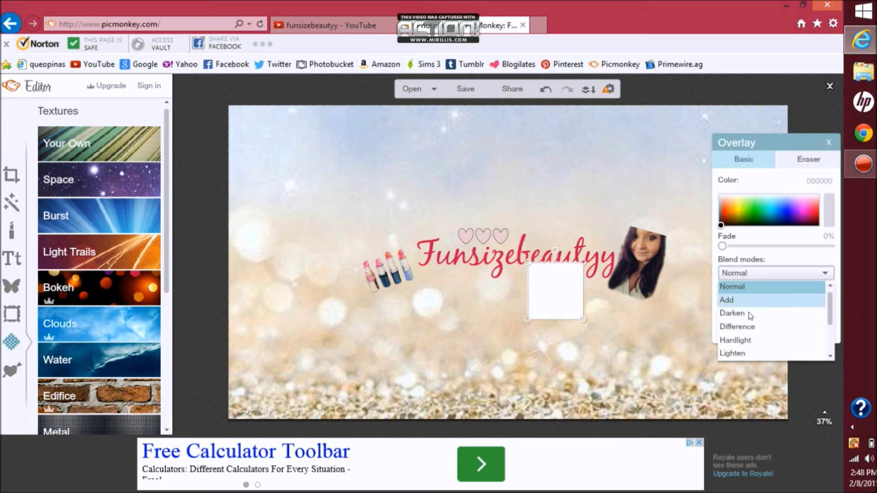
left_click(653, 301)
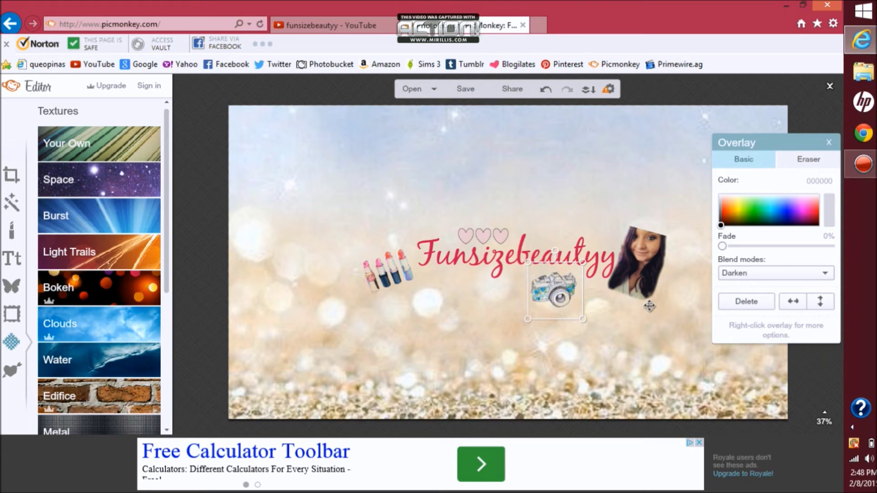
left_click(542, 291)
Nudge the camera clip-art up toward the title and shift the hearts slightly left.
left_click_drag(547, 286, 551, 280)
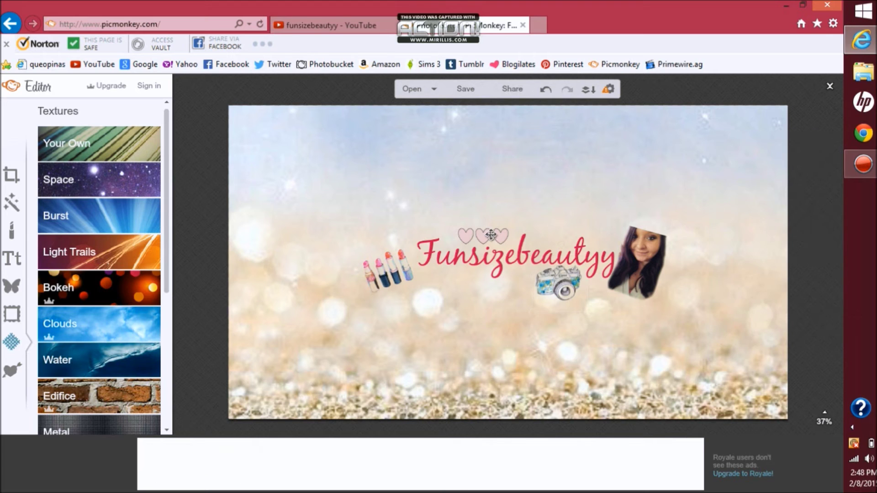
left_click_drag(484, 230, 477, 230)
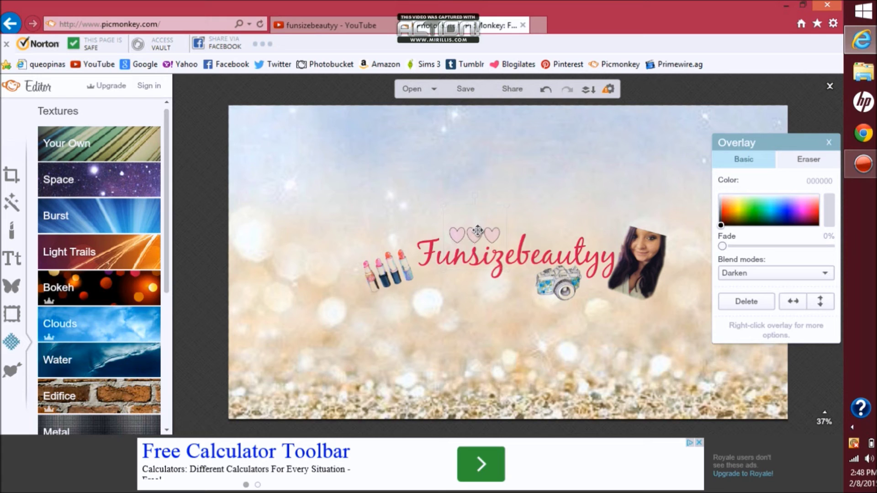
left_click(491, 298)
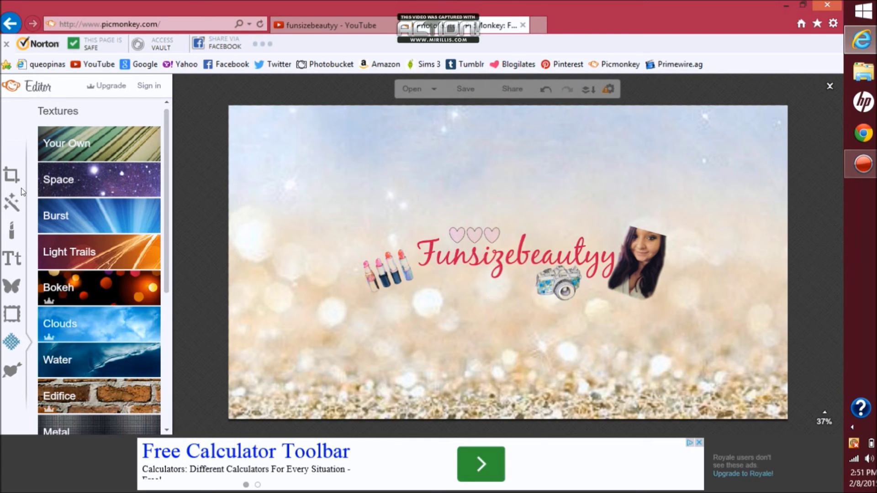
Add a Shadows Into Light Two text box reading 'Makeup, Beauty, Fashion & More'.
left_click(13, 267)
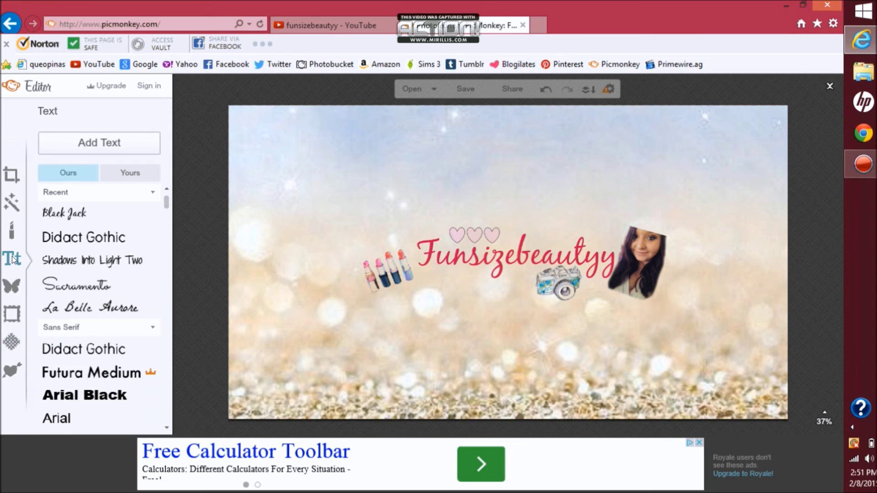
left_click(121, 262)
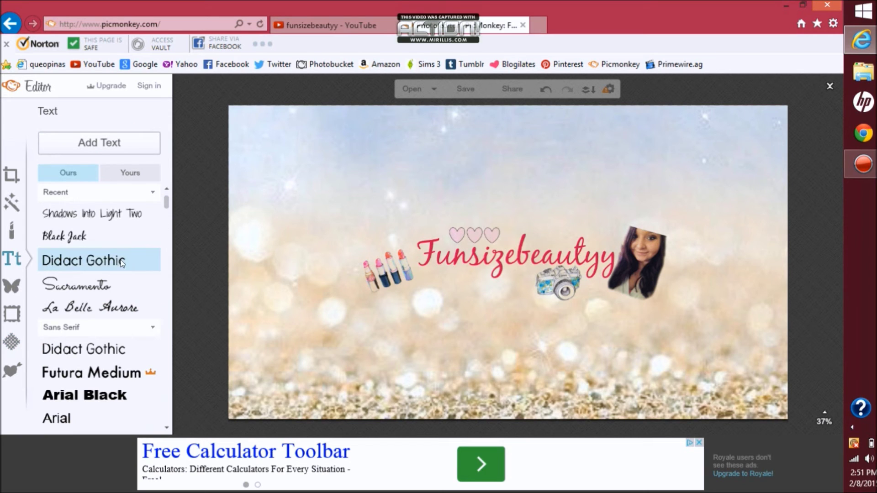
left_click(118, 142)
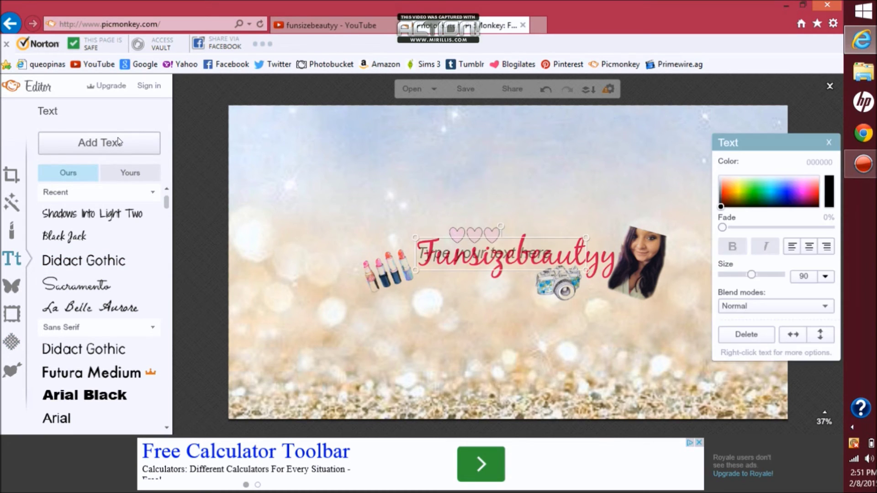
left_click(502, 253)
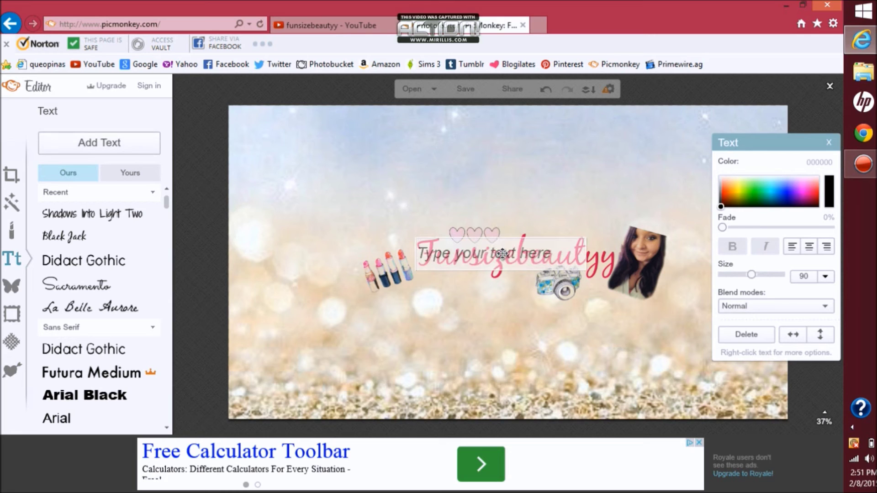
type("Makeu")
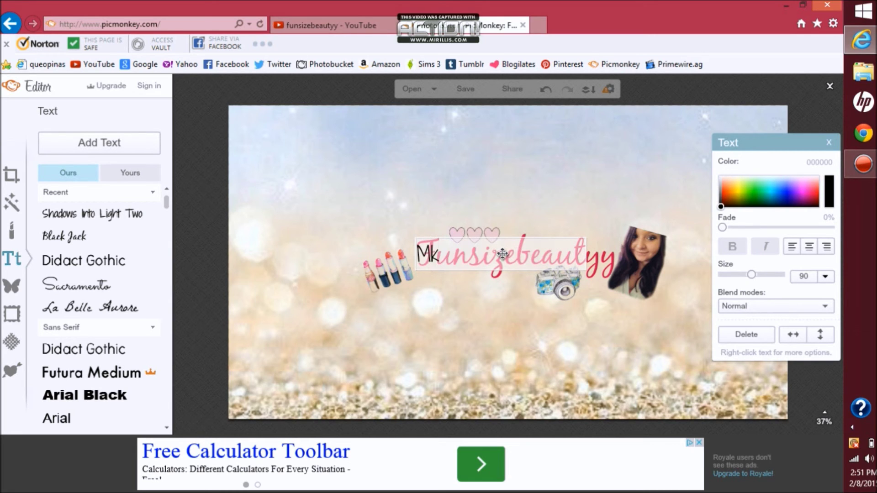
type("p, Be")
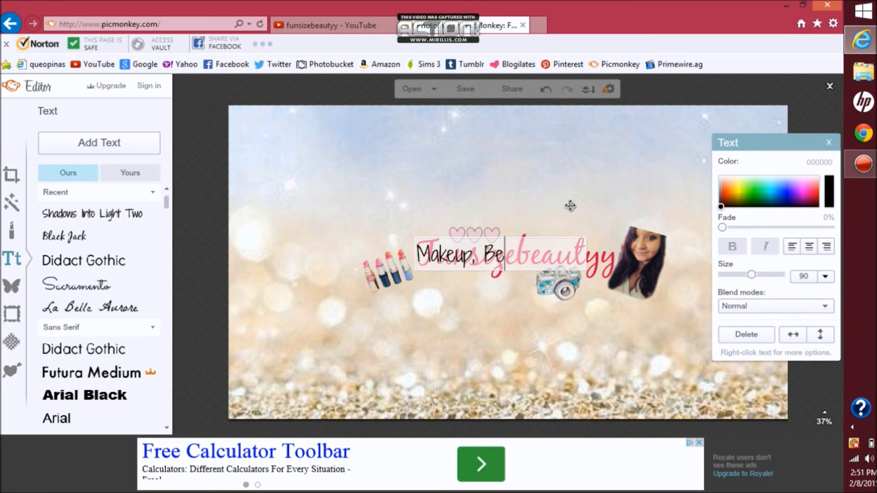
type("auty, Fashion & More")
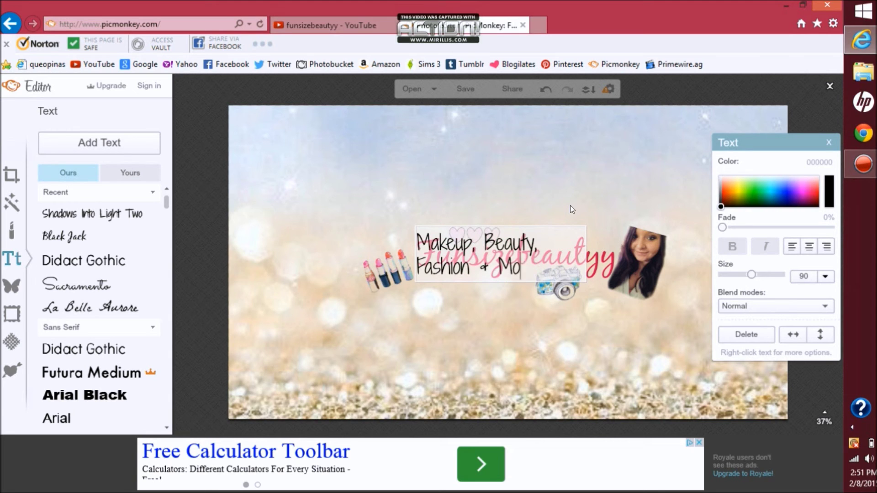
Make the subtitle pink at size 45 and place it just below Funsizebeautyy.
key("ctrl+a")
left_click_drag(721, 208, 769, 183)
left_click_drag(751, 274, 736, 275)
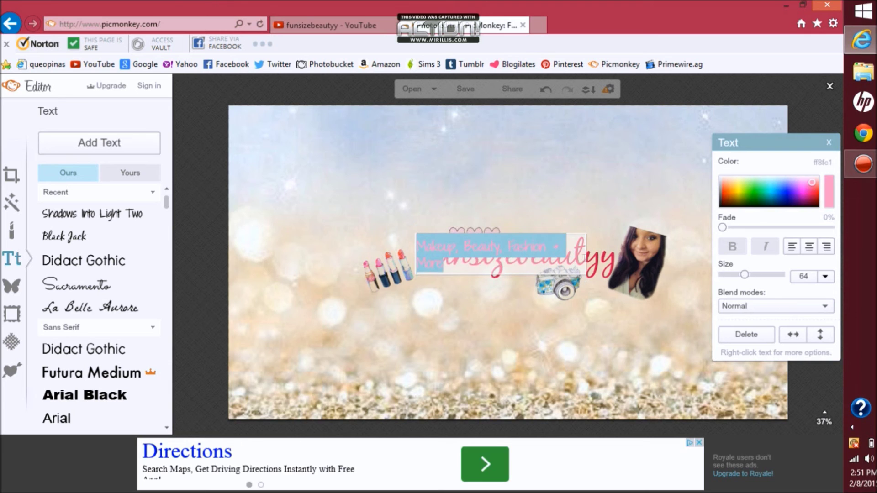
left_click(498, 255)
left_click_drag(499, 255, 478, 283)
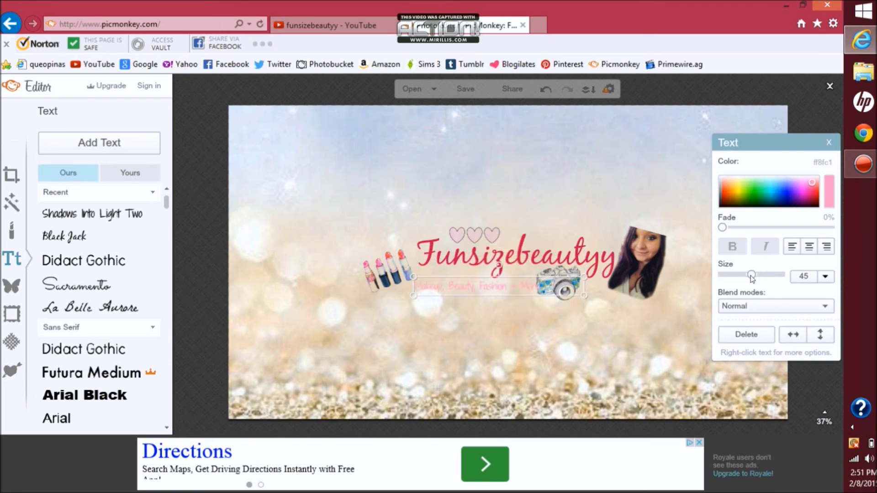
left_click(500, 310)
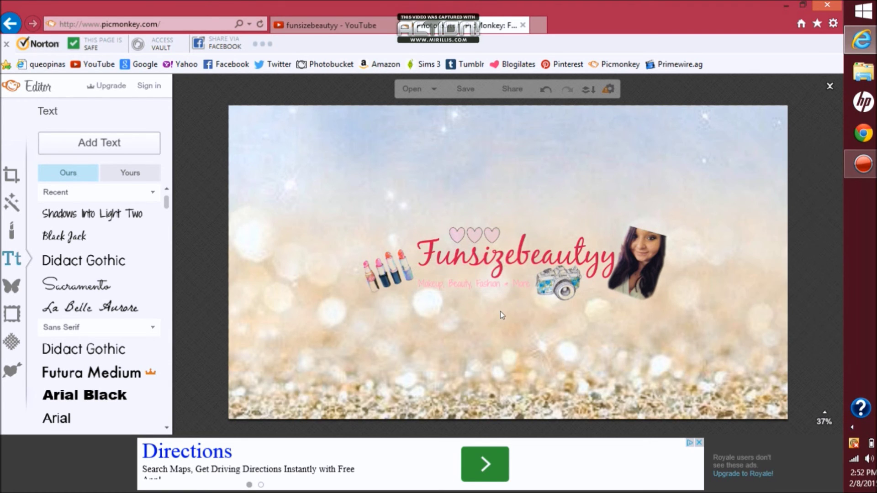
Save the banner to your computer as 'New template 2.jpg' in Pictures.
left_click(463, 89)
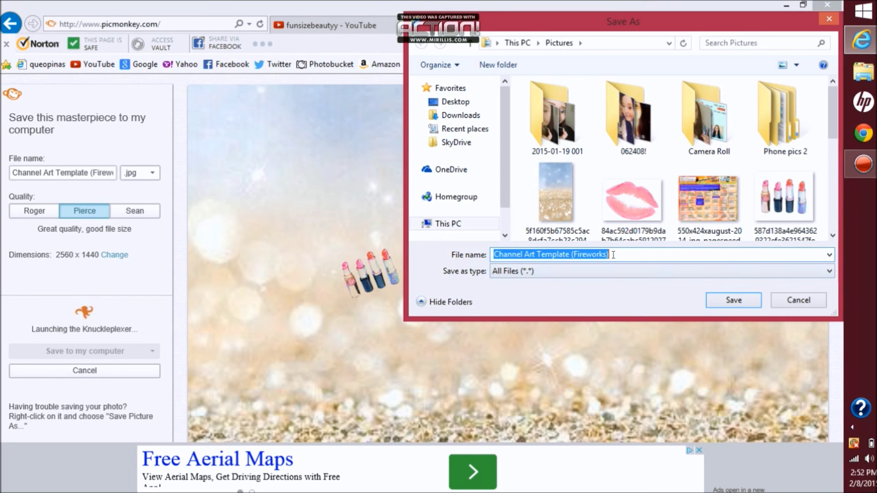
type("New ")
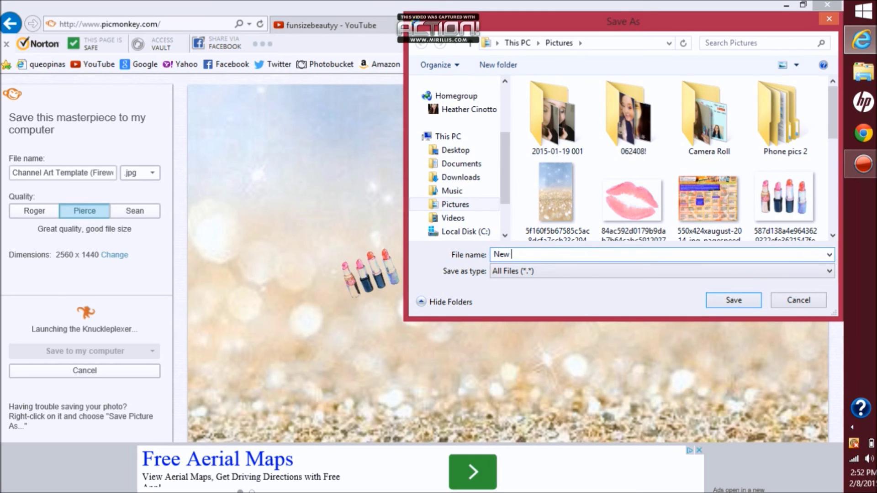
type("template 2")
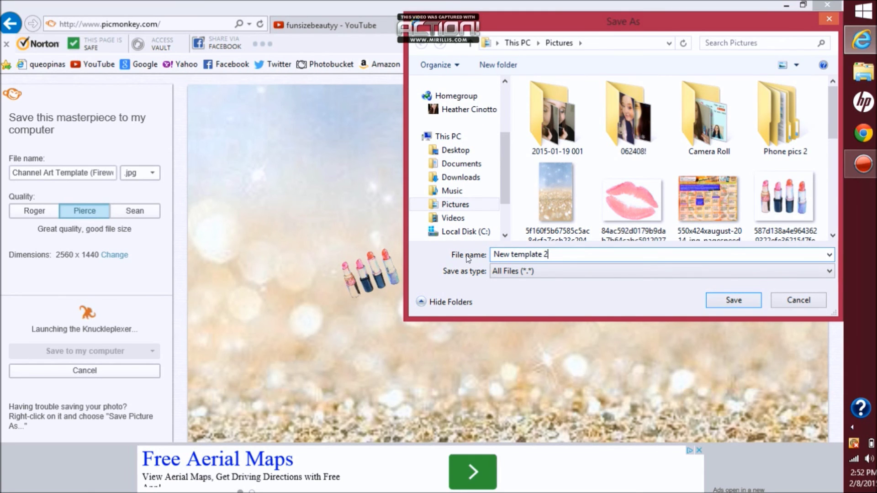
type(".jpg")
key("BackSpace")
key("BackSpace")
type("pg")
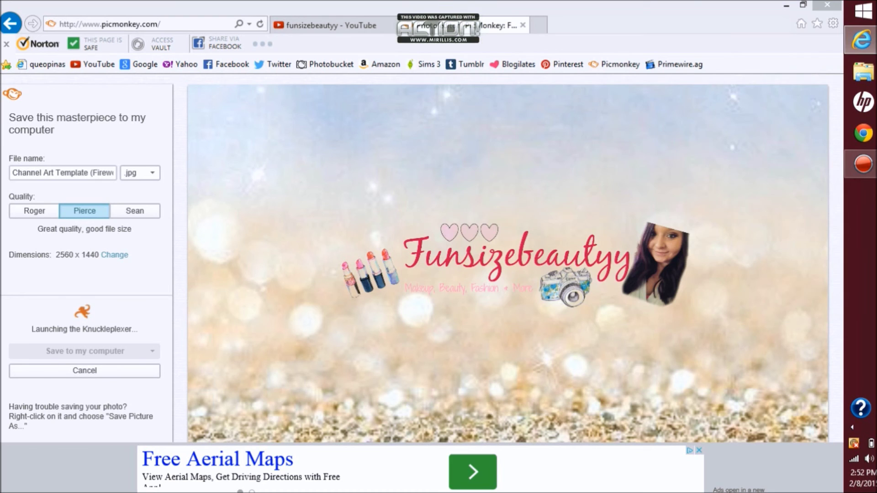
key("Return")
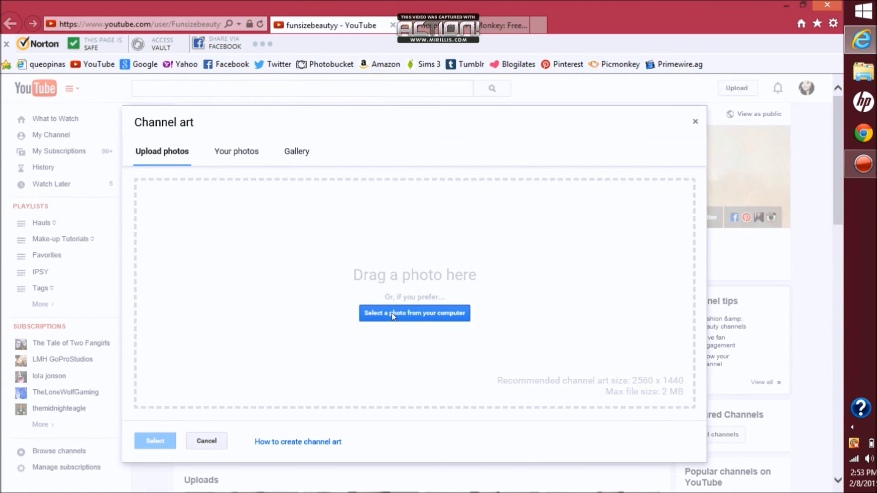
Upload the New template 2 image from your computer and set it as the channel banner.
left_click(393, 315)
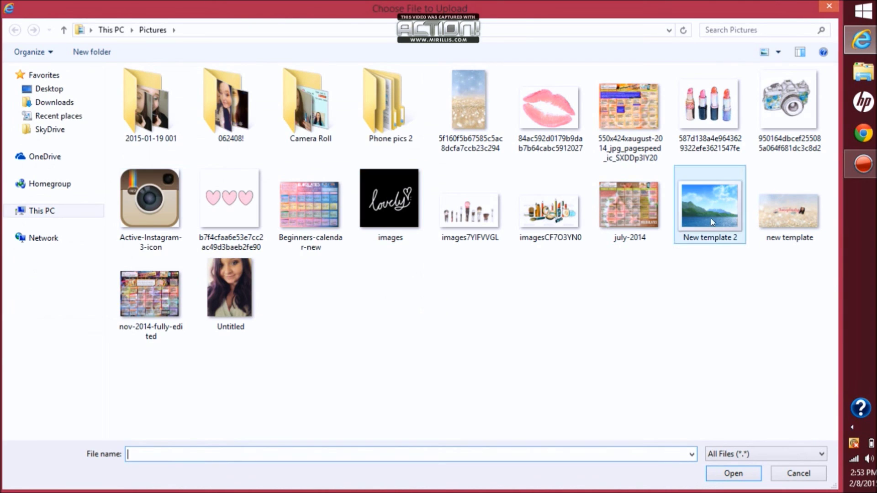
left_click(711, 218)
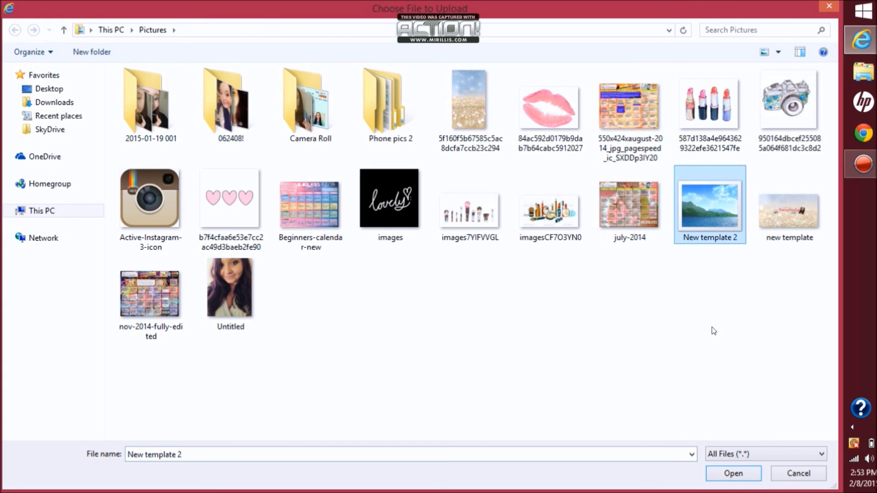
left_click(729, 473)
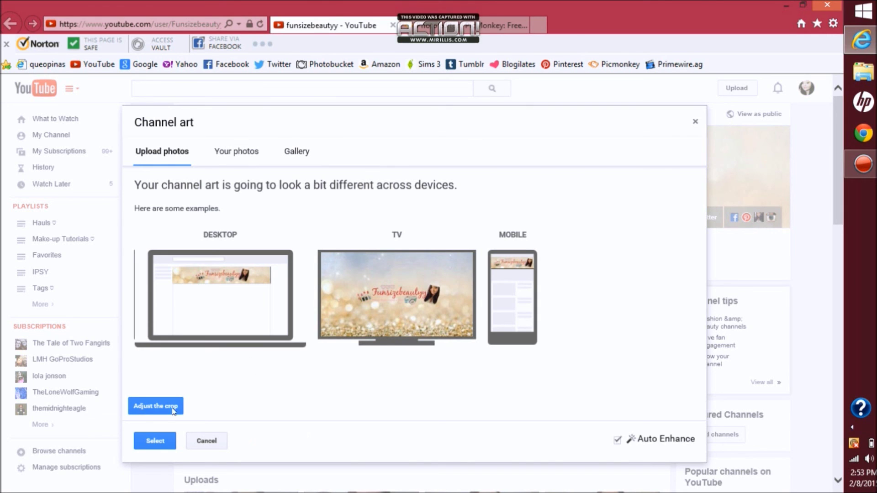
left_click(155, 441)
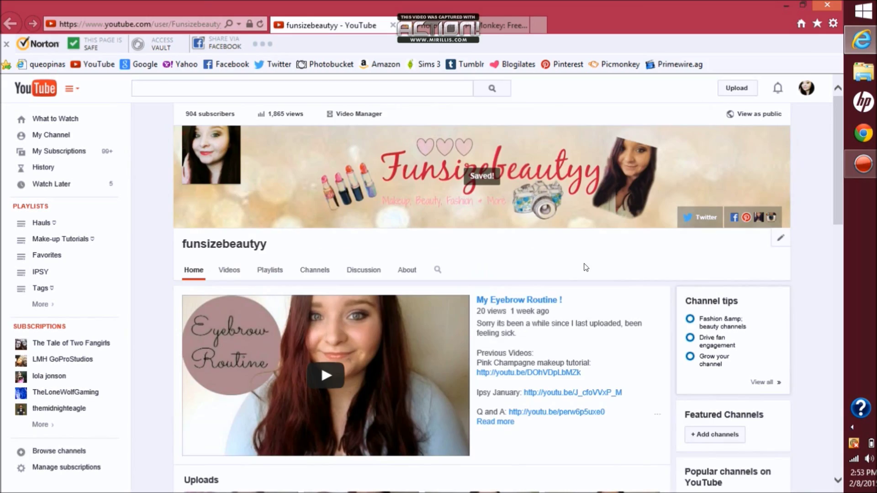